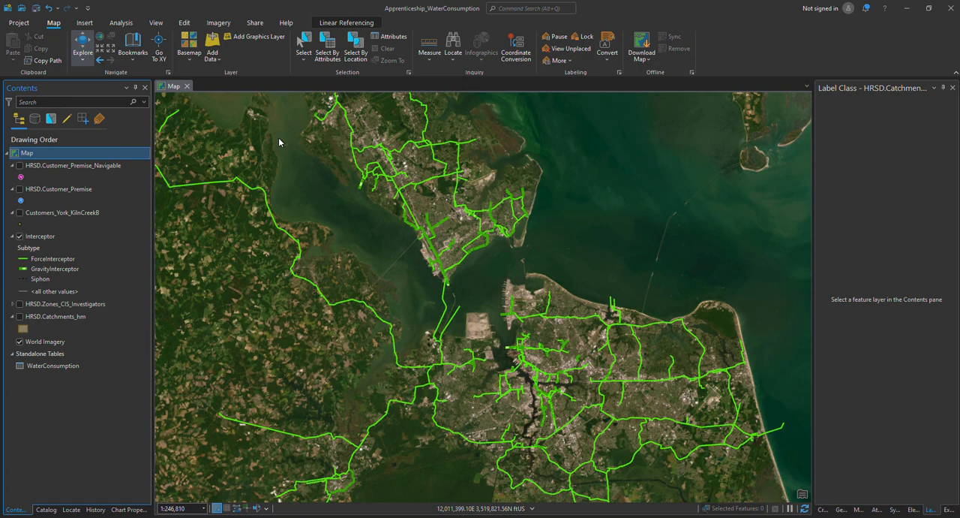
Turn on the HRSD.Customer_Premise_Navigable layer and examine its points at neighborhood level among the city streets
left_click(20, 166)
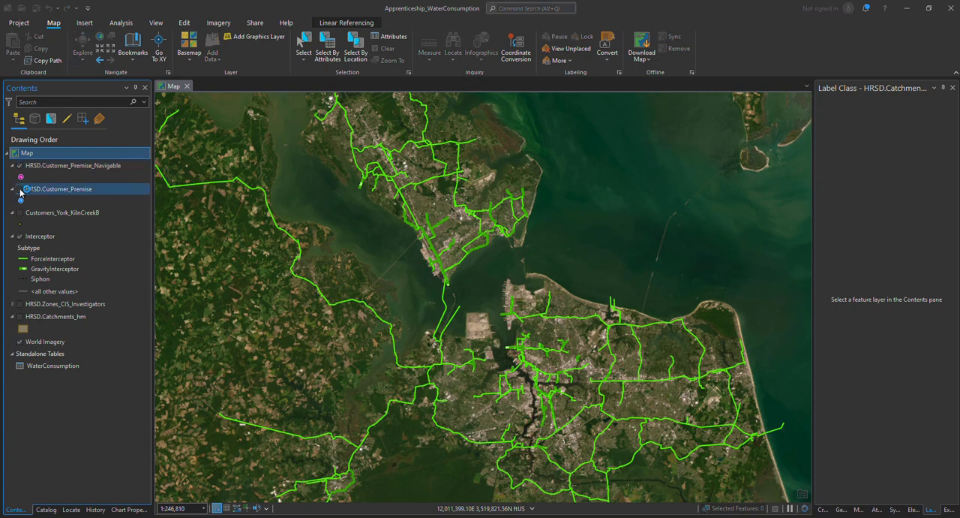
left_click(45, 189)
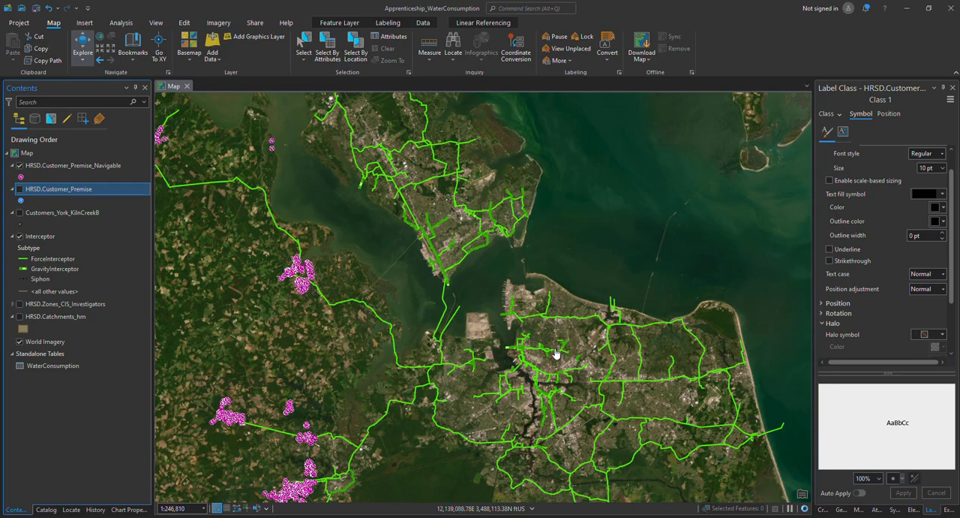
scroll(530, 350, "down", 3)
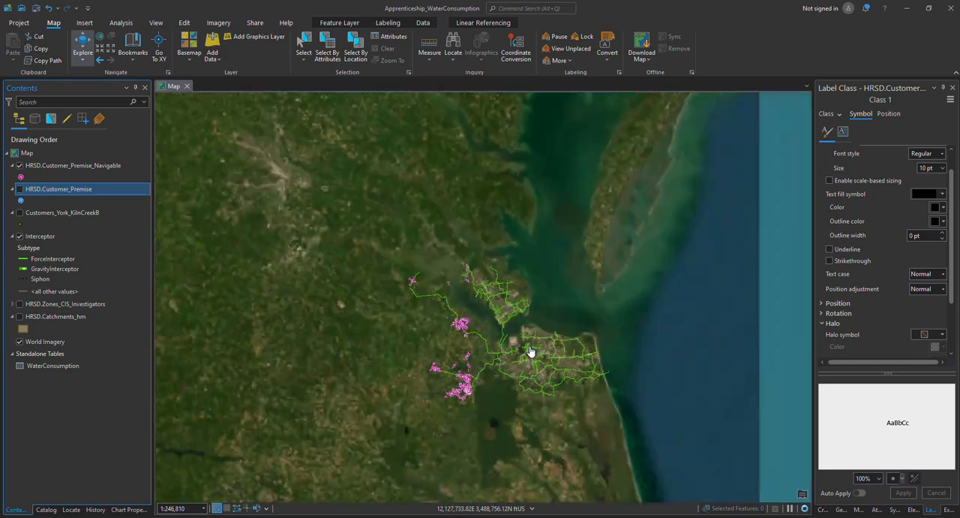
scroll(527, 350, "up", 8)
scroll(524, 349, "up", 6)
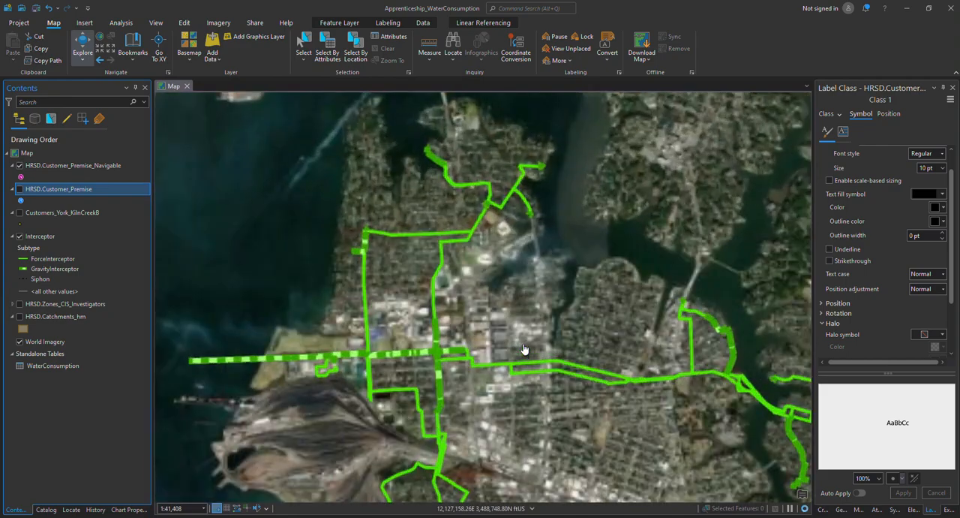
scroll(525, 349, "up", 2)
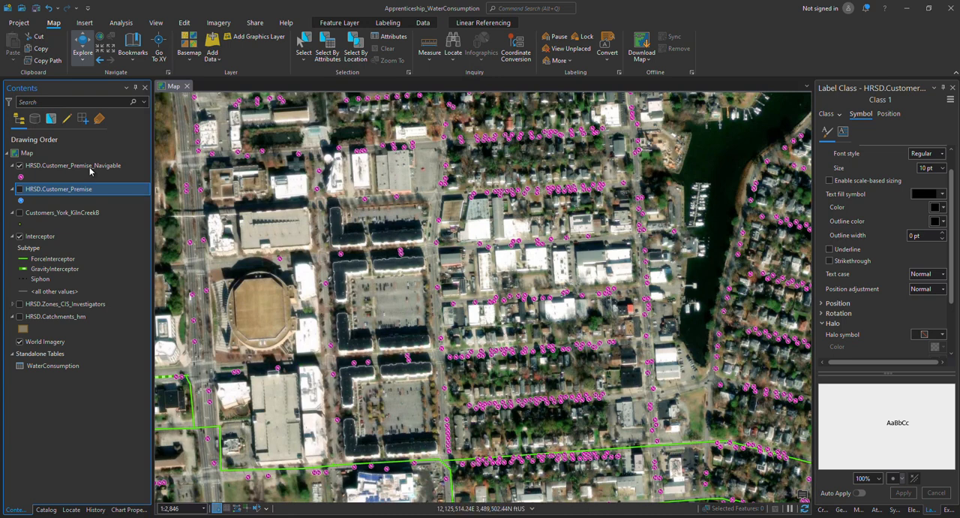
Turn on the HRSD.Customer_Premise layer and compare its points with the navigable points around the waterfront neighborhood
left_click(20, 190)
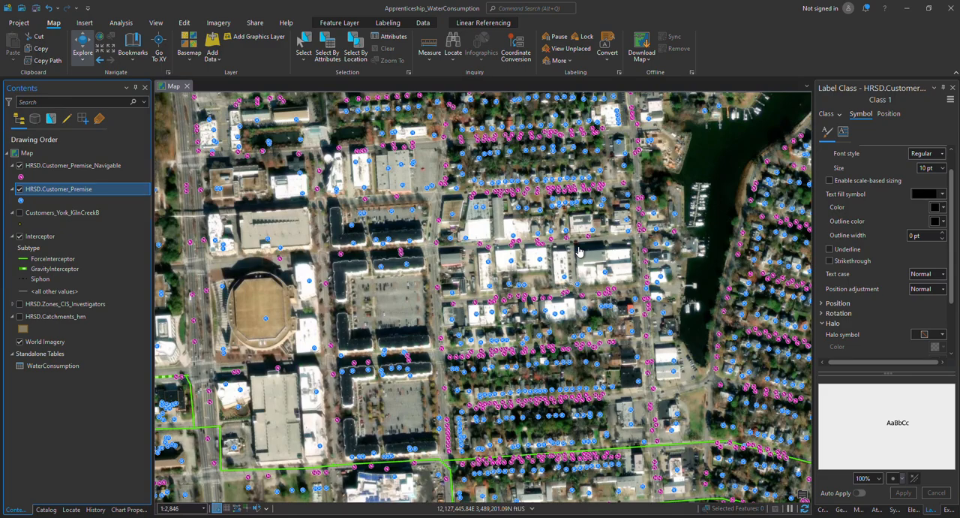
left_click_drag(580, 266, 356, 224)
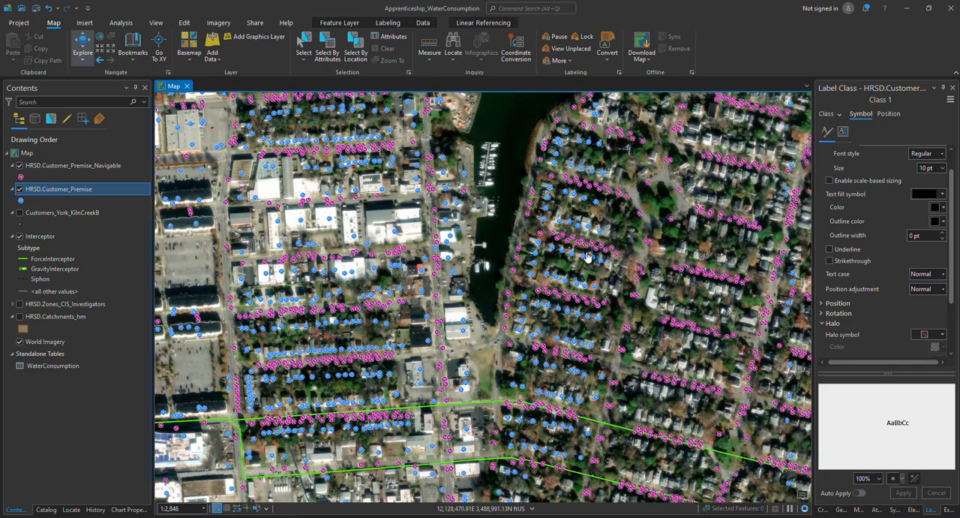
scroll(588, 258, "up", 3)
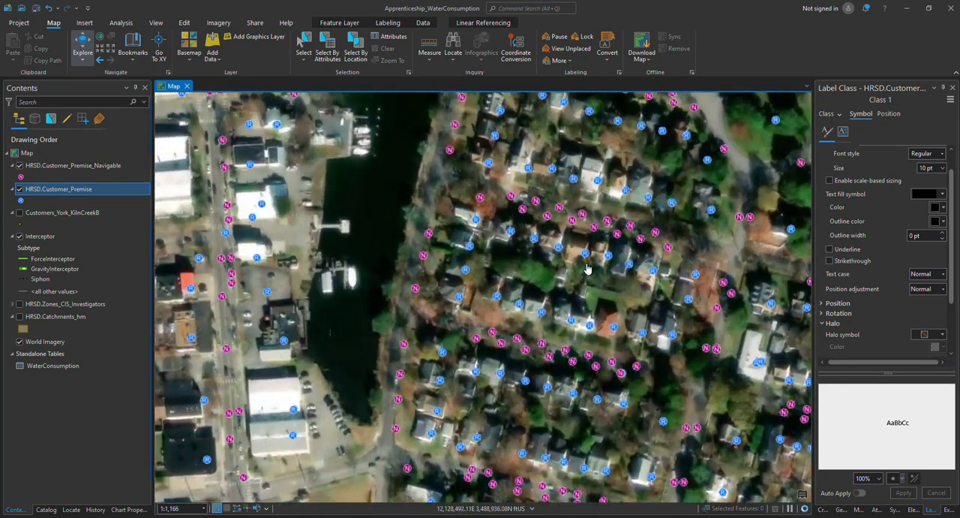
left_click_drag(643, 245, 566, 260)
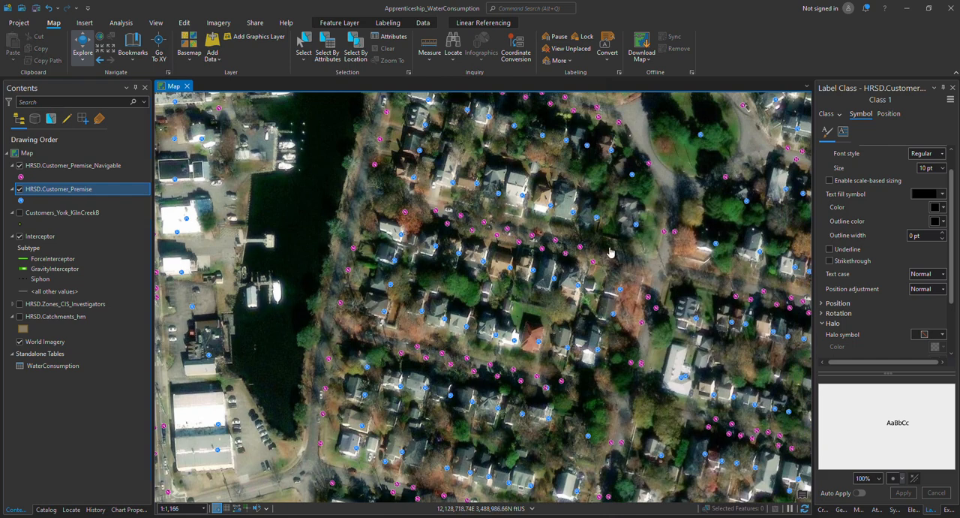
scroll(531, 238, "down", 3)
scroll(532, 238, "down", 3)
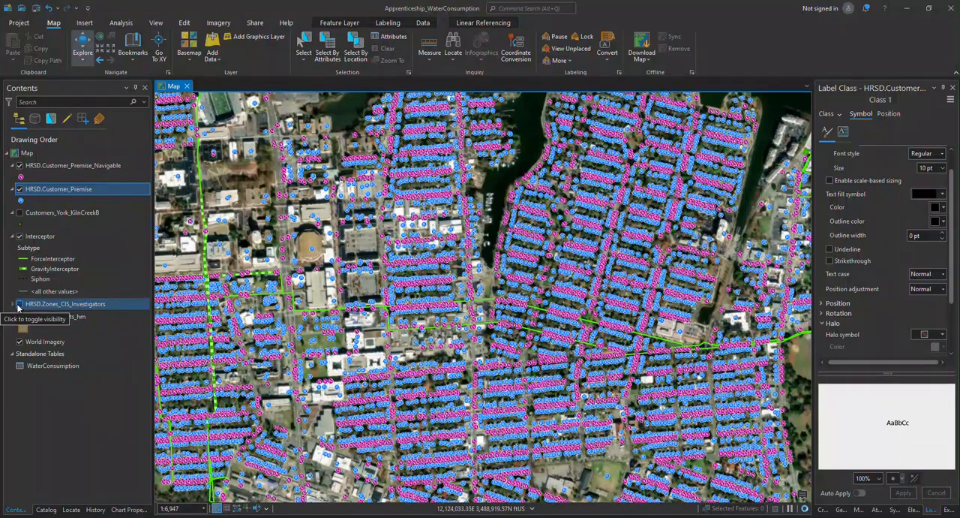
Hide the HRSD.Customer_Premise and HRSD.Customer_Premise_Navigable layers
left_click(18, 305)
left_click(19, 190)
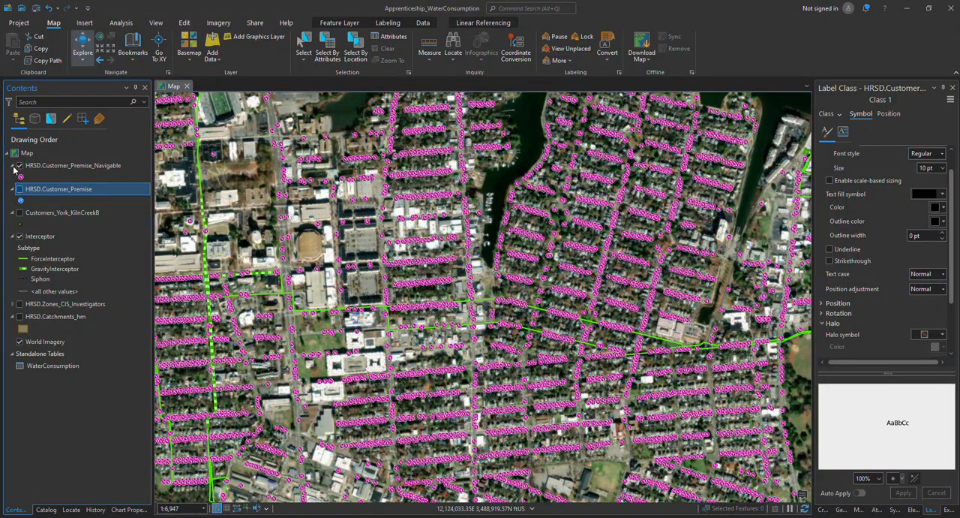
left_click(20, 165)
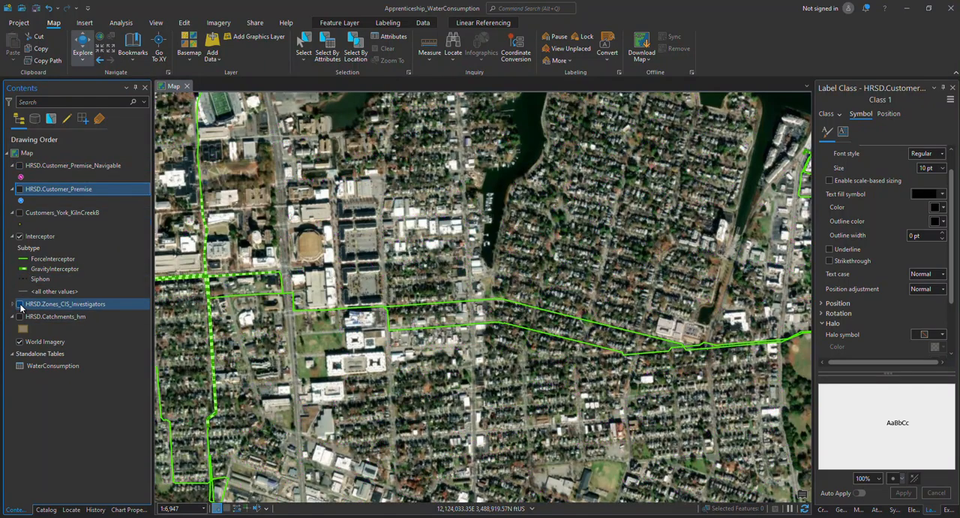
Display the HRSD.Zones_CIS_Investigators layer to examine the zones across the region, and hide it again
left_click(20, 304)
scroll(533, 283, "down", 4)
scroll(533, 284, "down", 4)
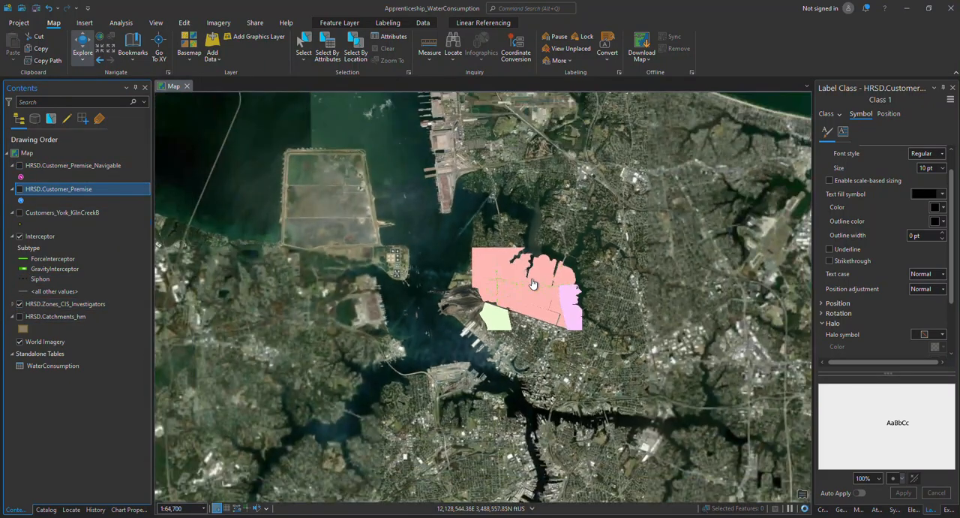
scroll(561, 298, "down", 2)
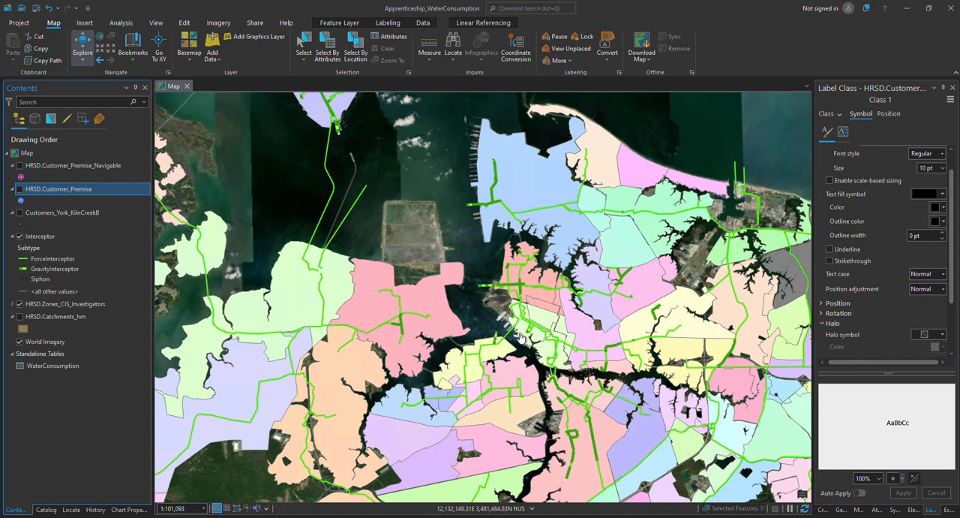
left_click(21, 304)
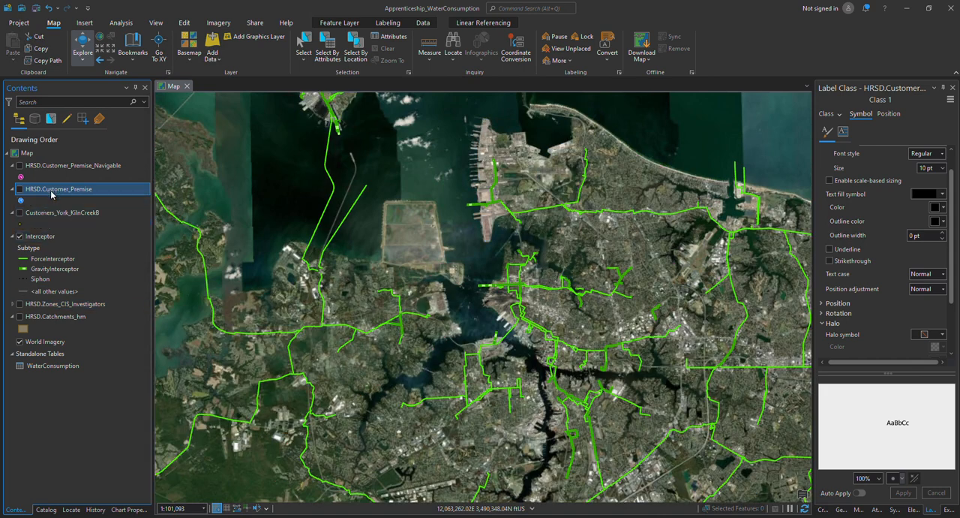
Open the HRSD.Customer_Premise attribute table and review its fields from the first column through the service area columns
right_click(50, 190)
left_click(87, 217)
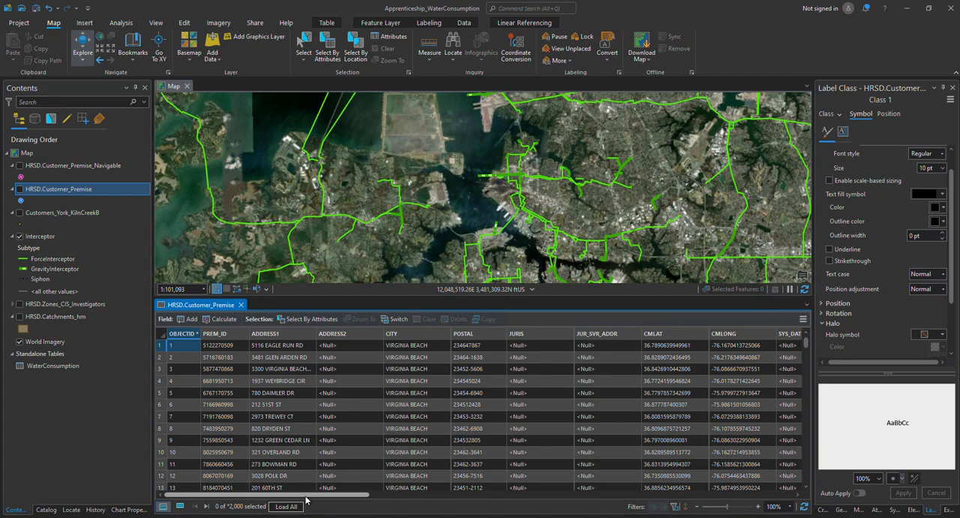
left_click_drag(308, 497, 594, 497)
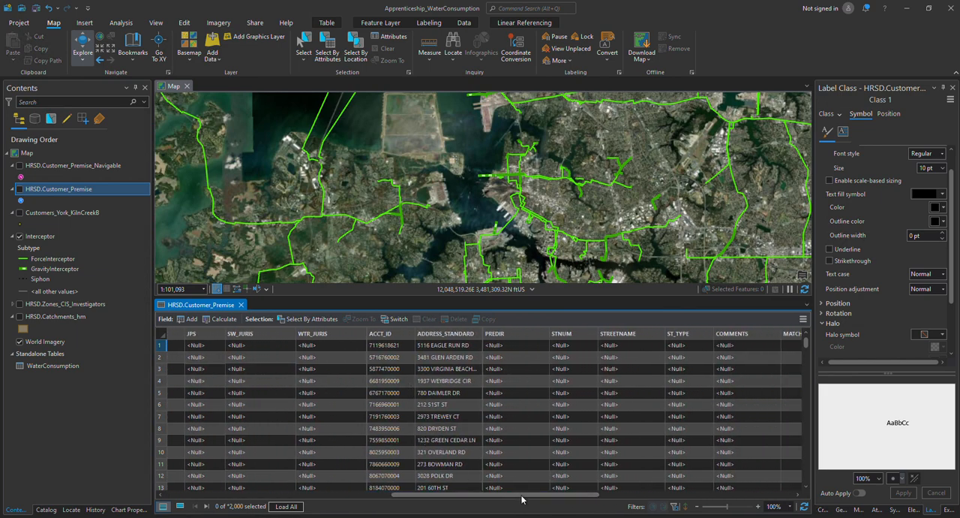
left_click_drag(525, 497, 676, 499)
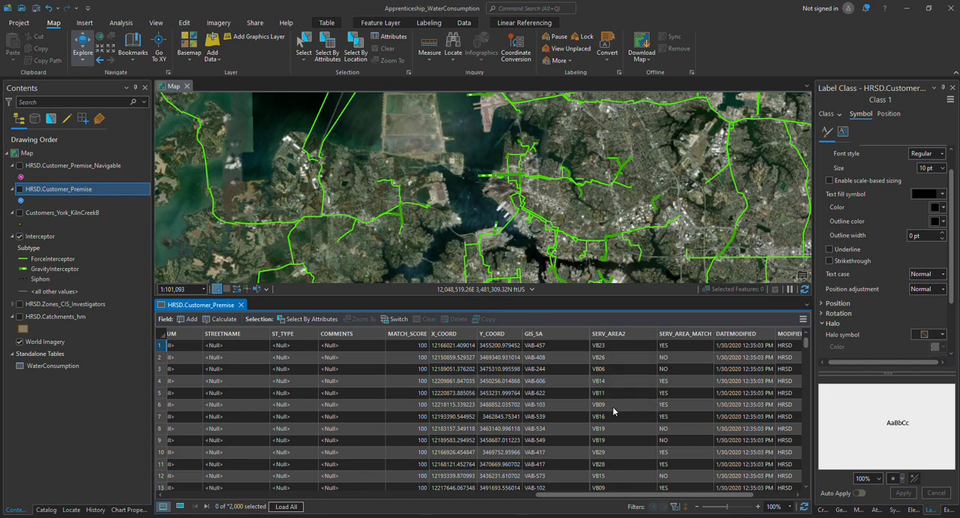
left_click_drag(653, 498, 228, 495)
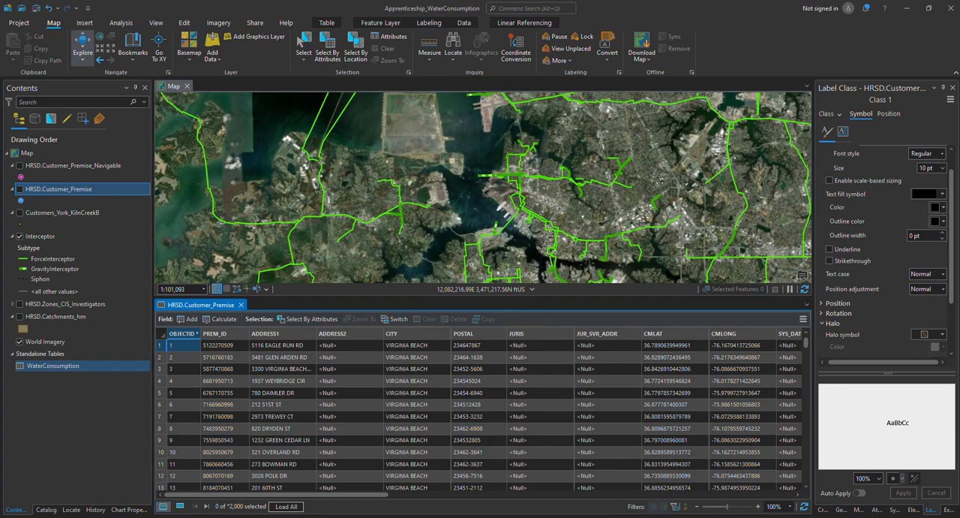
Zoom to the Customers_York_KilnCreekB layer and turn it on, closing the HRSD.Customer_Premise table
right_click(64, 213)
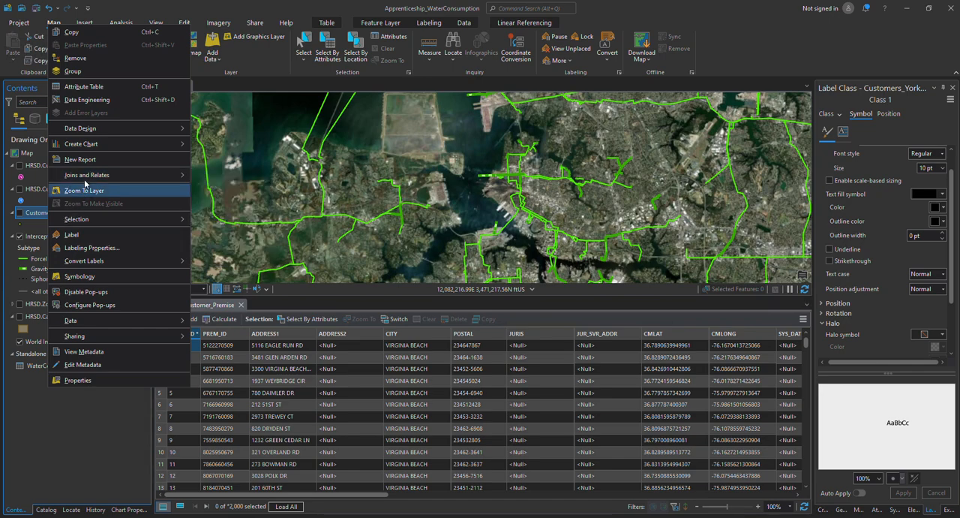
left_click(83, 192)
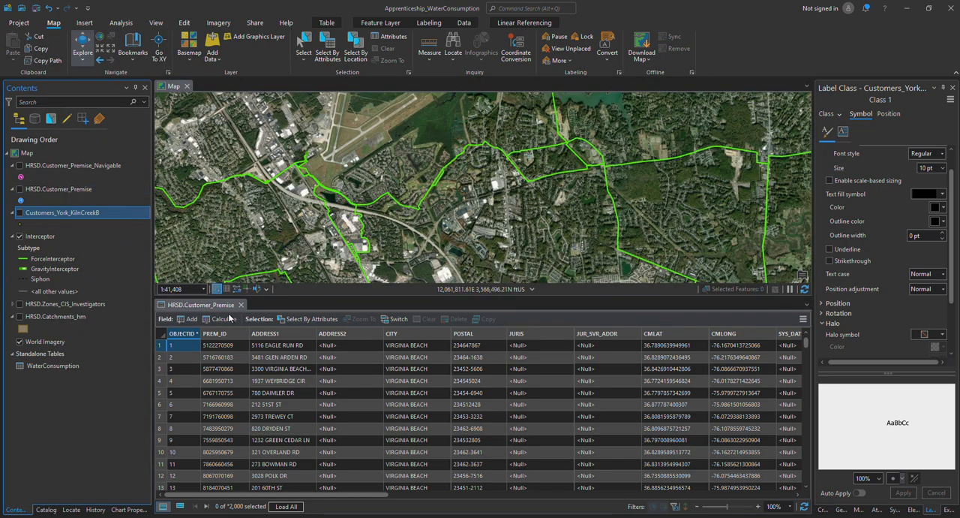
left_click(241, 305)
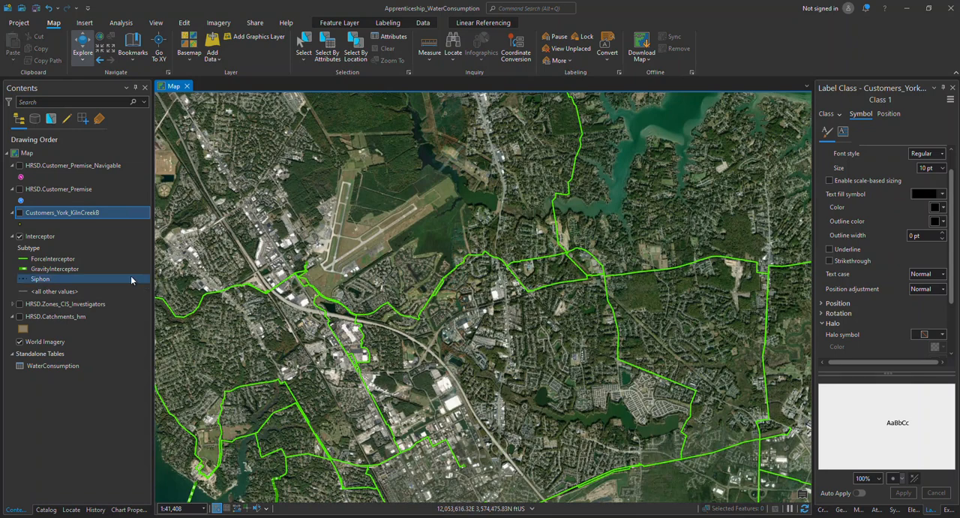
left_click(19, 212)
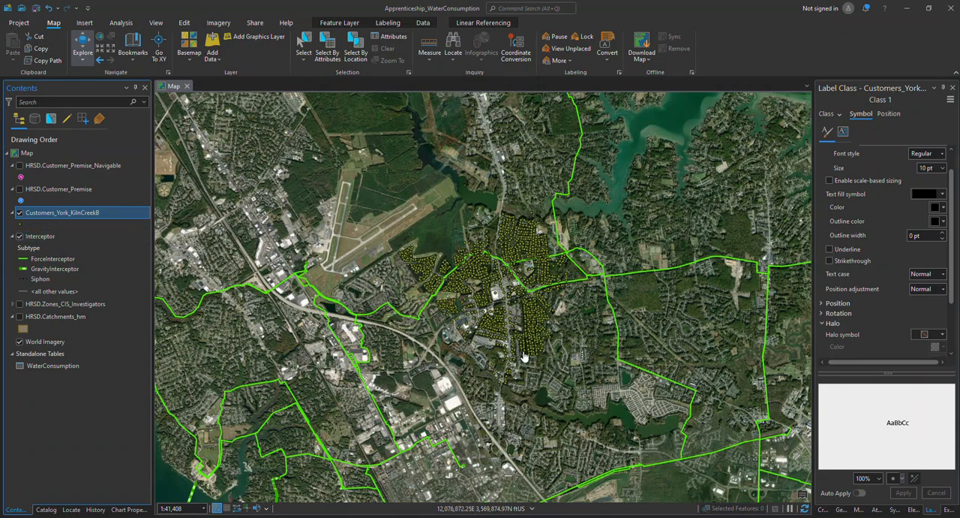
scroll(492, 321, "up", 2)
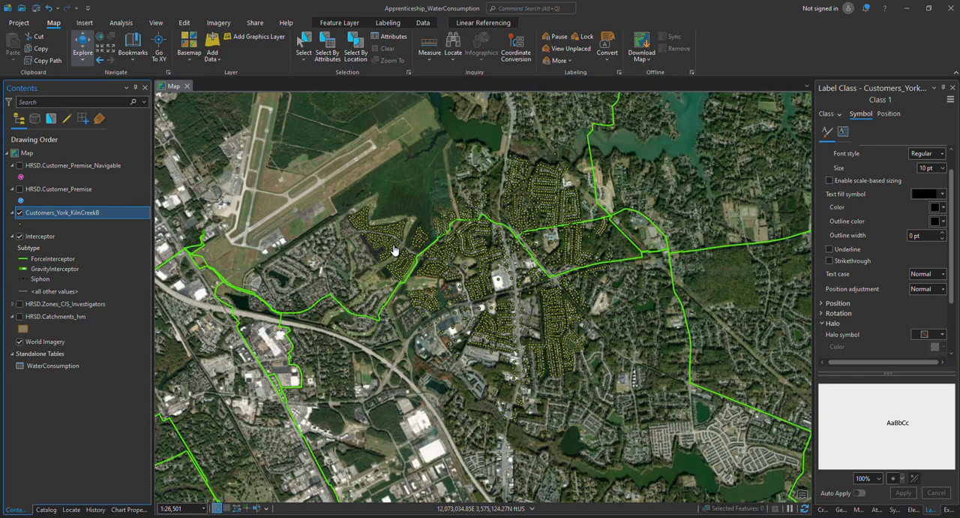
Open the WaterConsumption standalone table to review its fields
left_click(40, 368)
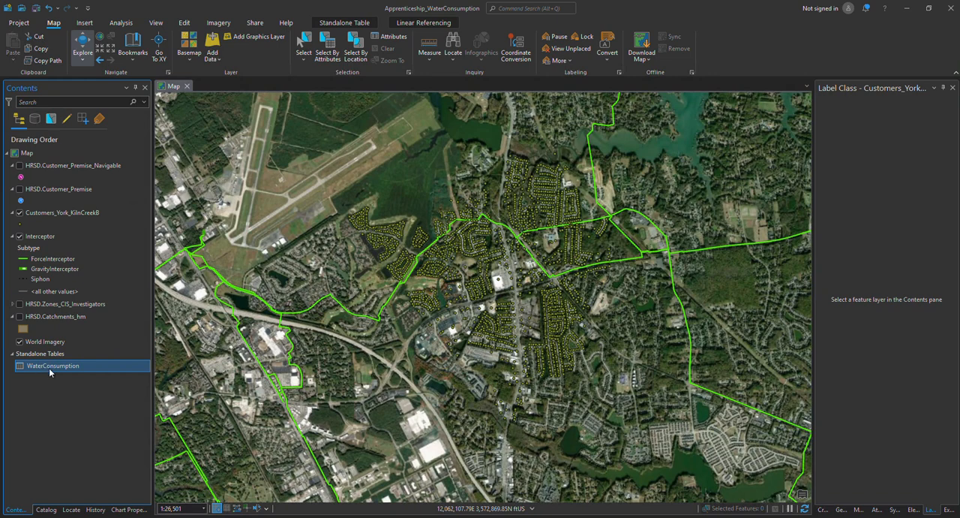
right_click(49, 368)
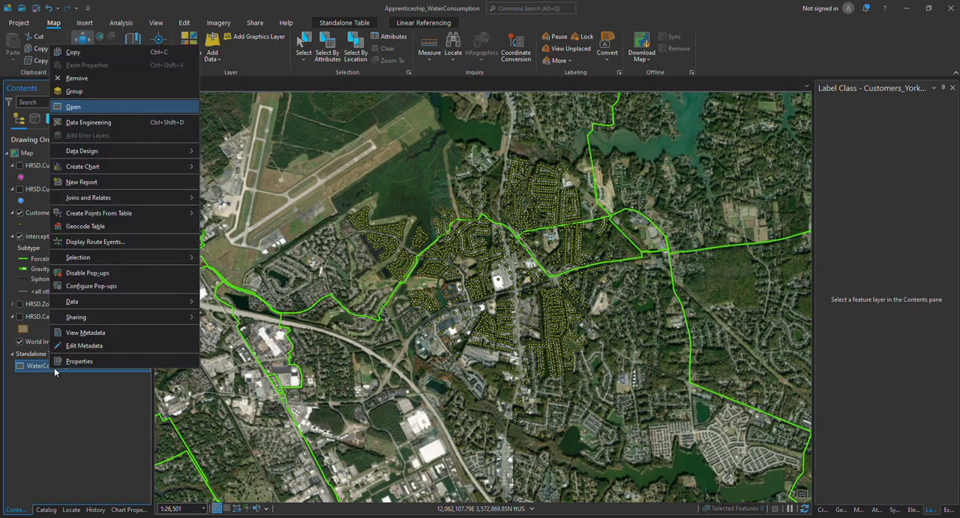
left_click(74, 107)
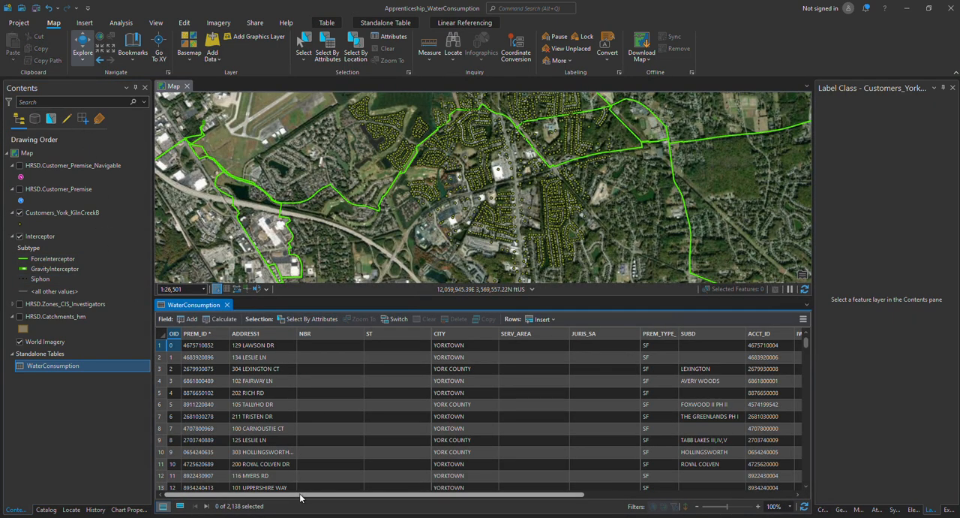
mouse_move(299, 493)
left_mouse_down()
mouse_move(439, 494)
mouse_move(518, 509)
mouse_move(281, 495)
left_mouse_up()
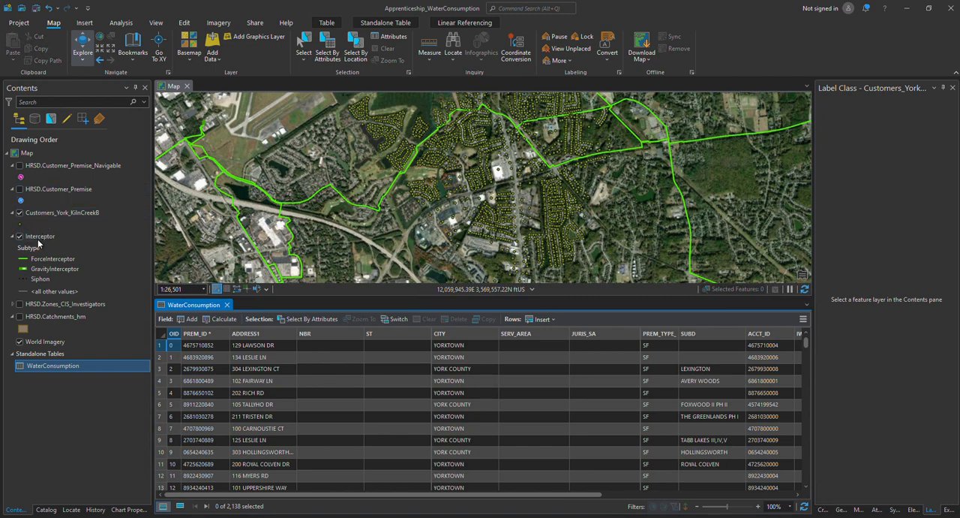
Open the Customers_York_KilnCreekB attribute table and highlight the PREM_ID field there and in the WaterConsumption table
right_click(44, 215)
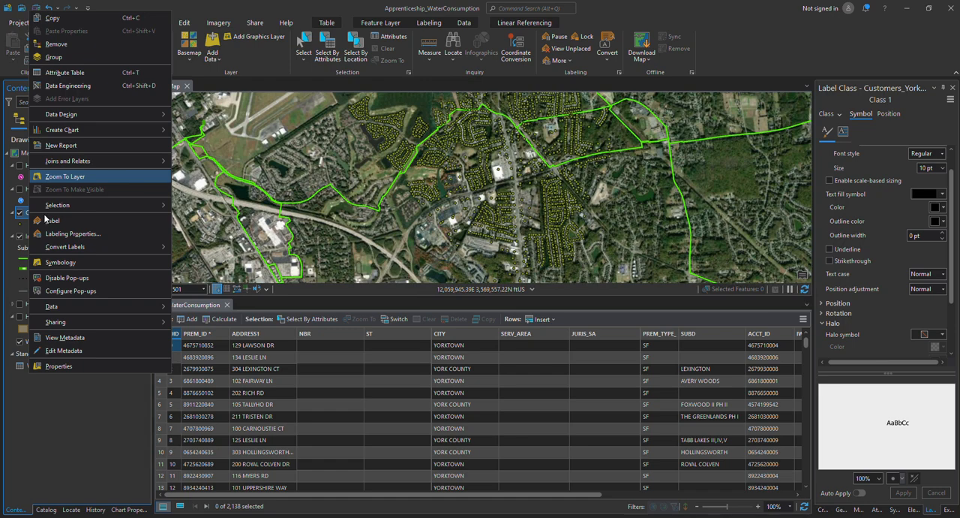
left_click(62, 73)
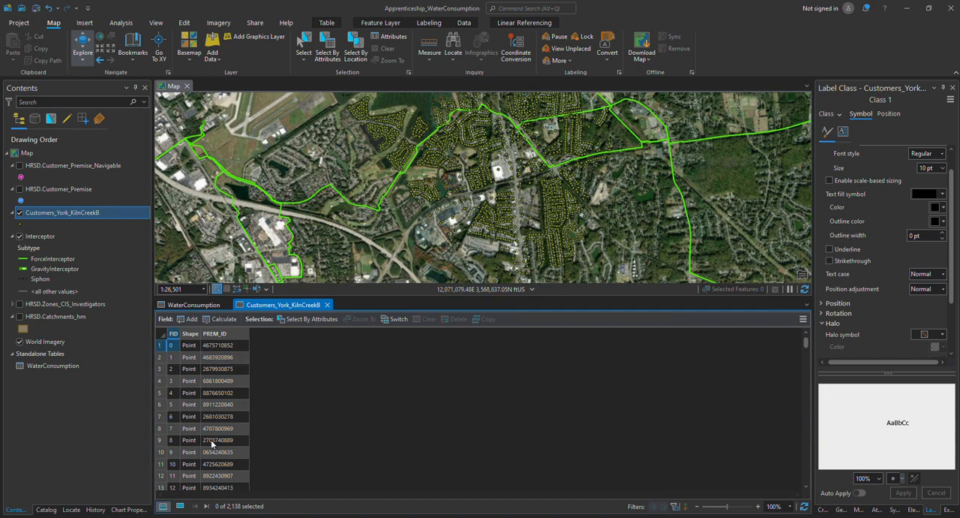
left_click(201, 305)
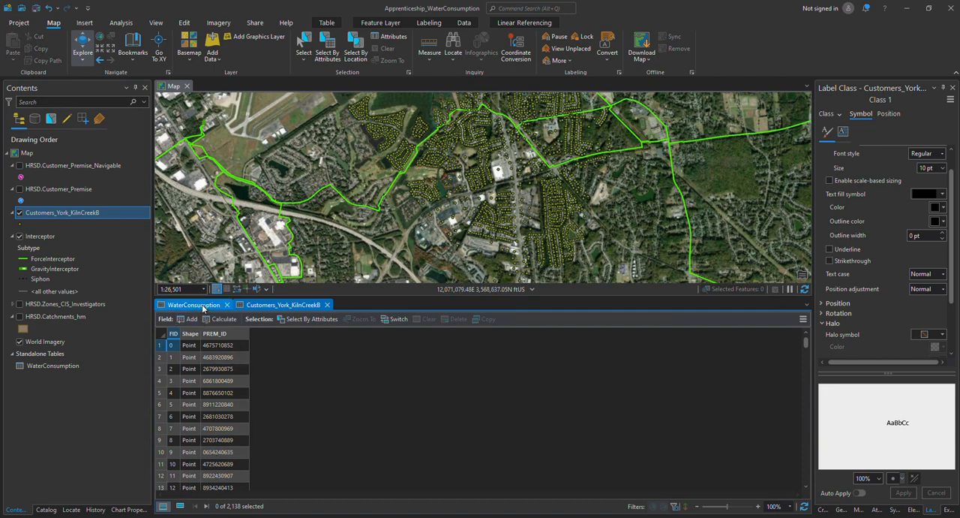
left_click(268, 305)
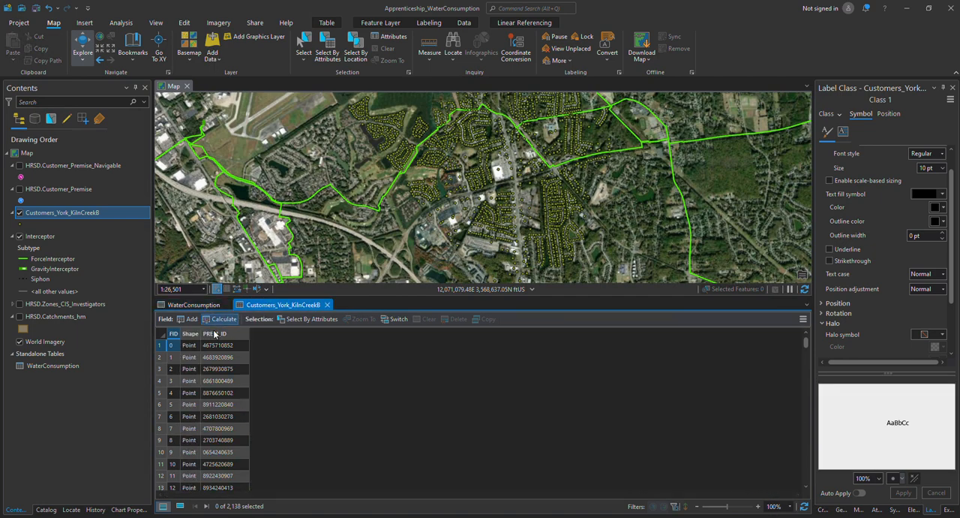
left_click(233, 335)
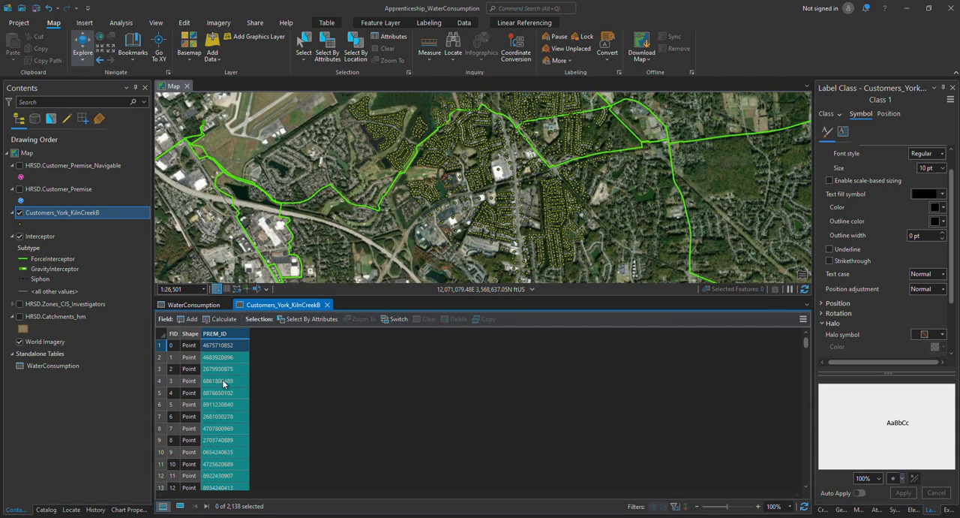
left_click(197, 304)
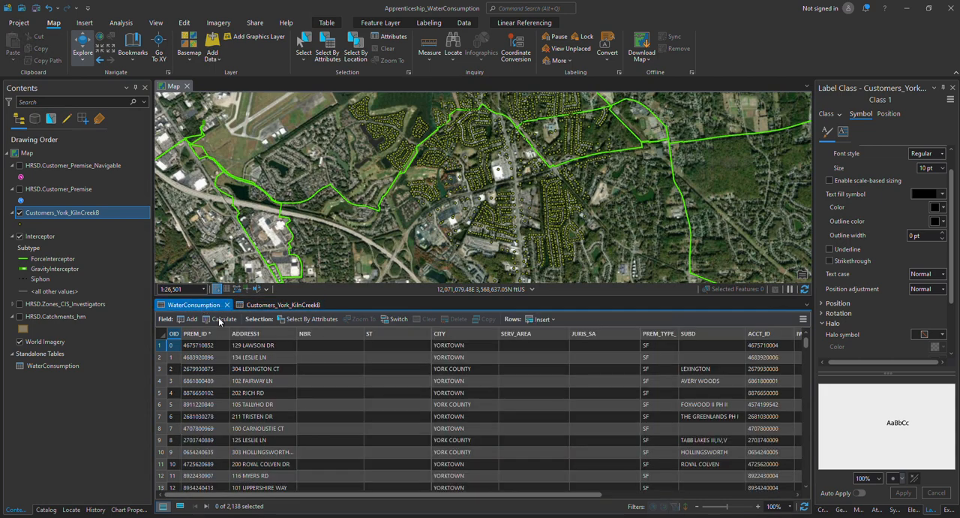
left_click(214, 336)
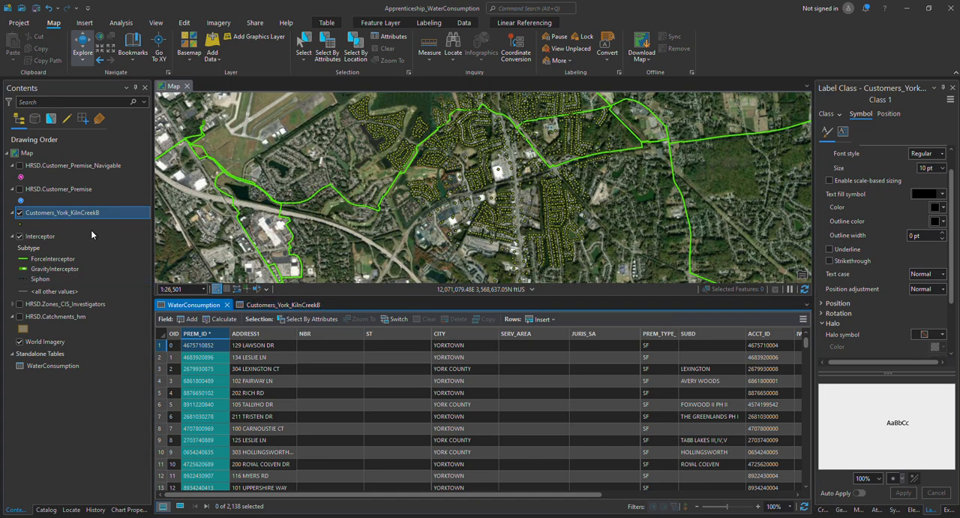
Join the WaterConsumption table to Customers_York_KilnCreekB with PREM_ID as input and join field, without keeping all input records
right_click(66, 213)
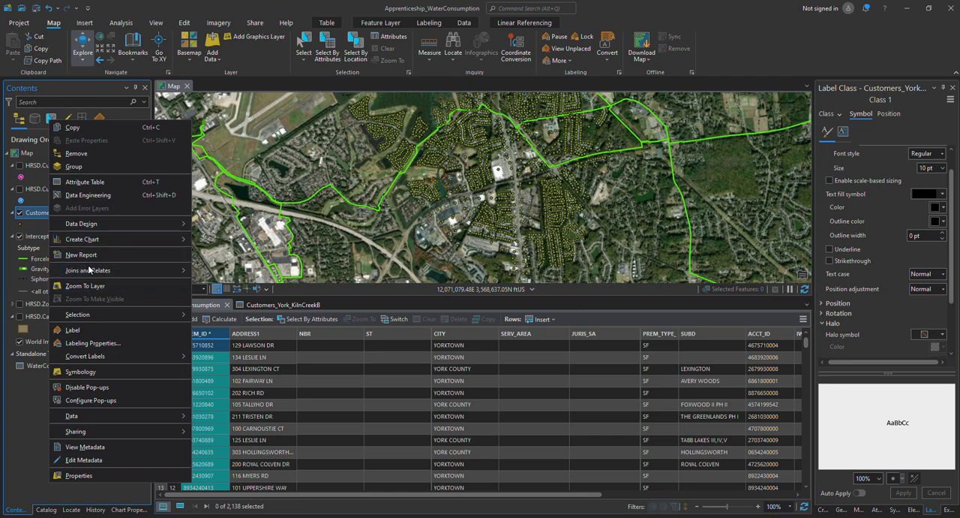
mouse_move(113, 271)
left_click(213, 272)
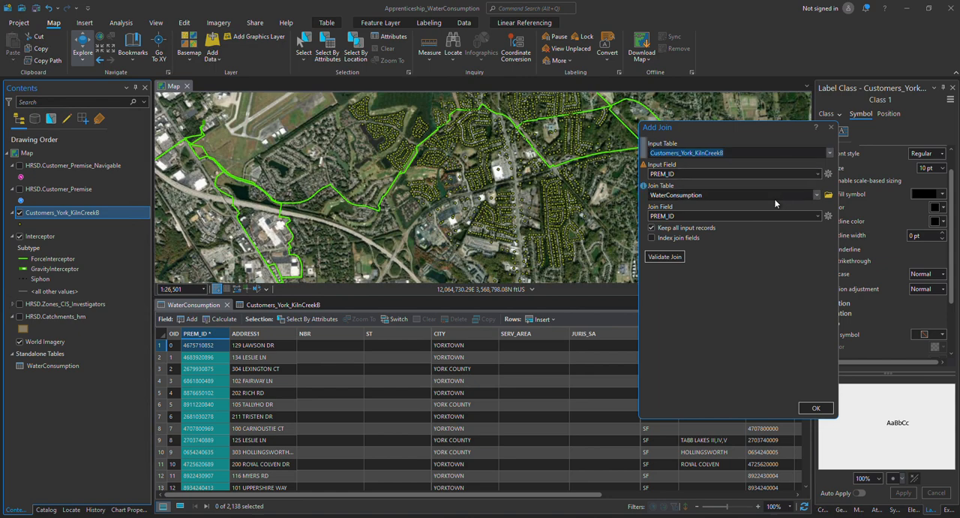
left_click(652, 228)
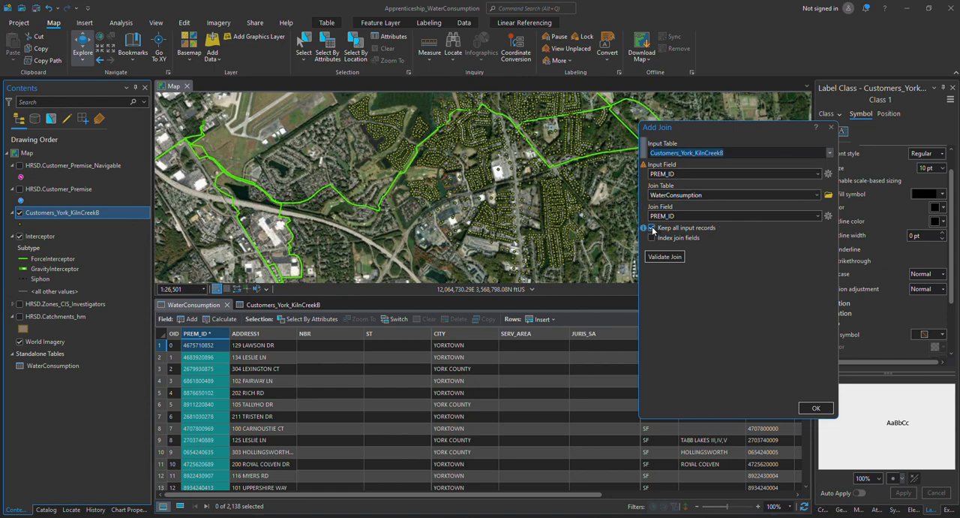
left_click(817, 409)
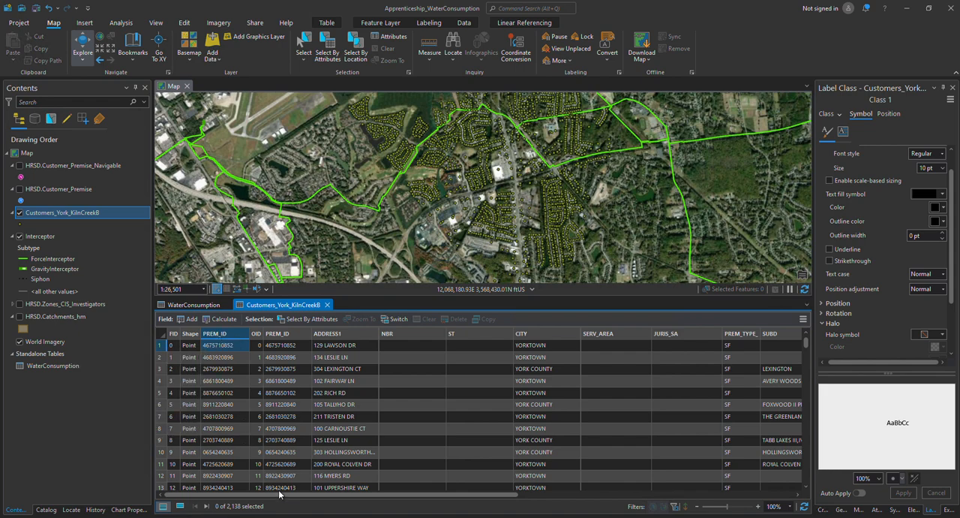
left_click_drag(278, 499, 264, 480)
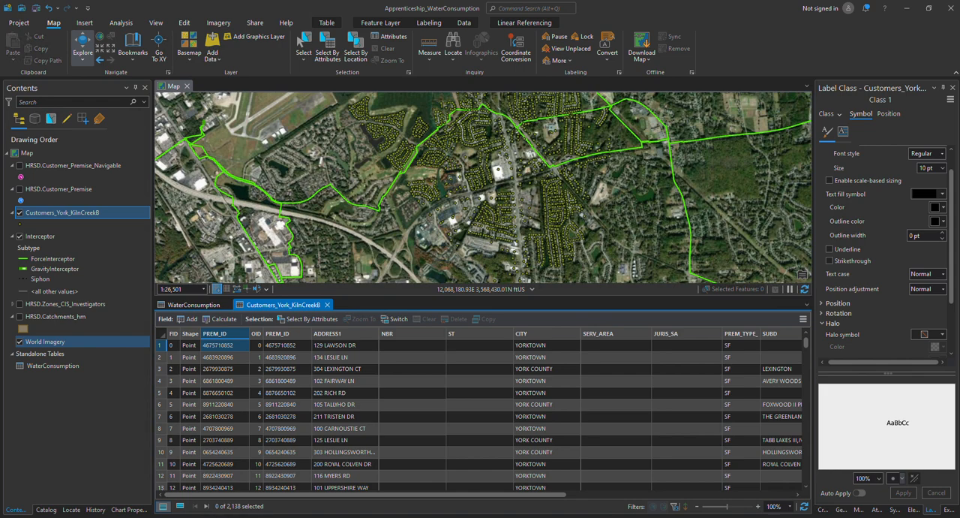
Turn on the HRSD.Catchments_hm layer with its labels and close the WaterConsumption and Customers_York_KilnCreekB tables
left_click(19, 316)
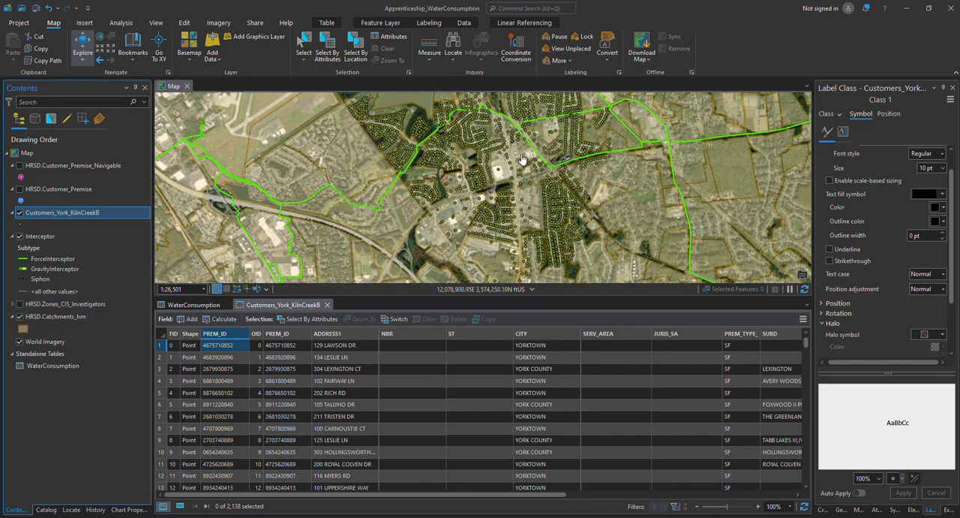
left_click_drag(523, 161, 514, 183)
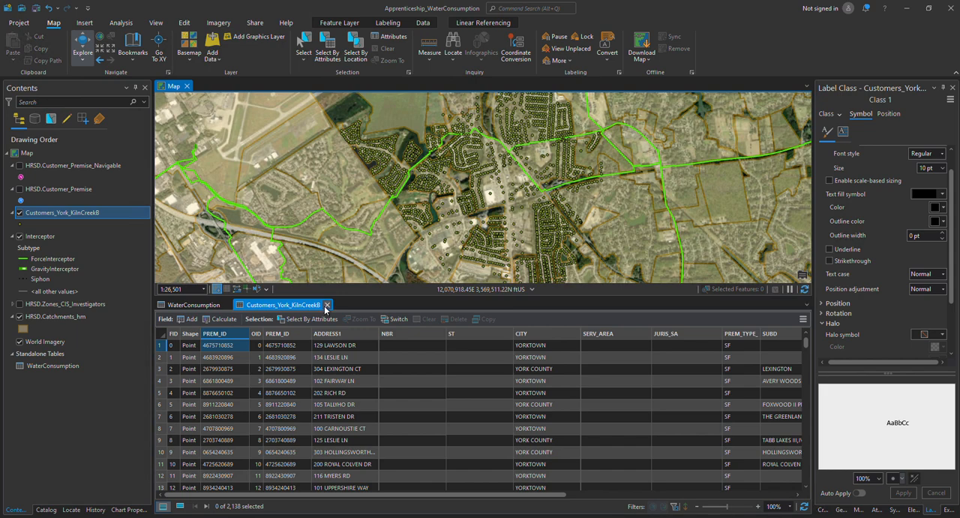
left_click(327, 305)
left_click(229, 305)
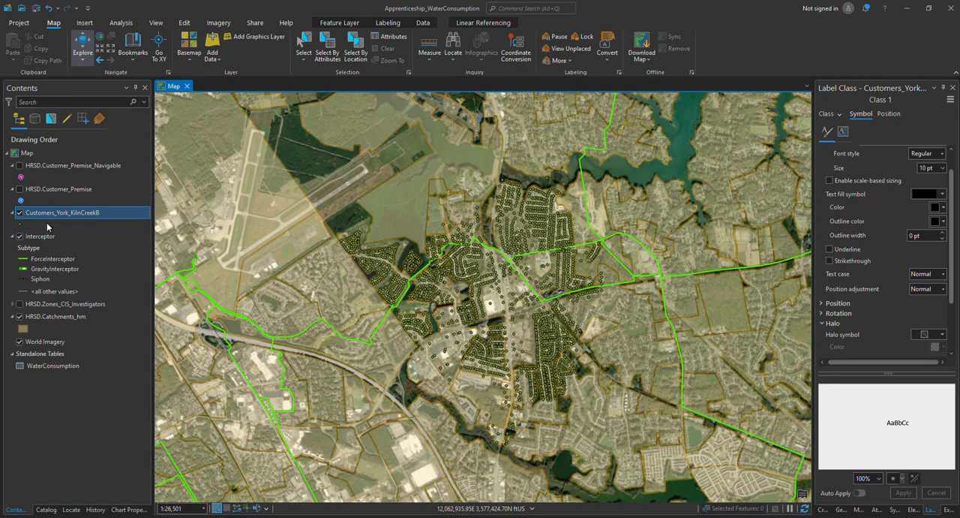
right_click(43, 318)
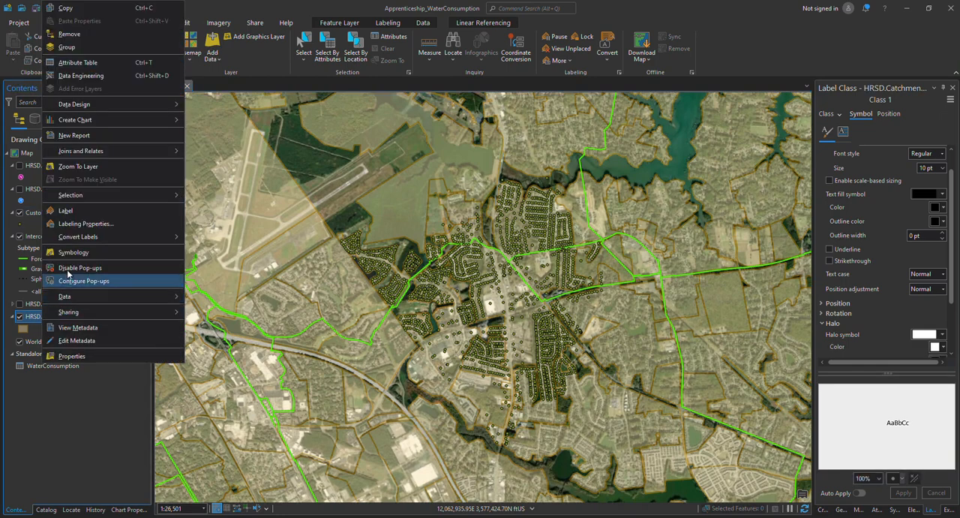
left_click(73, 212)
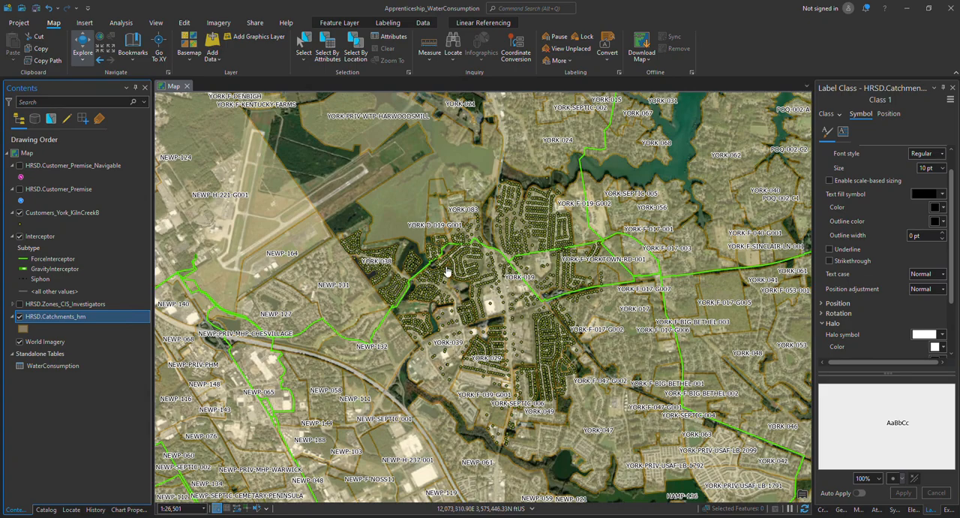
Select the YORK-038 catchment polygon in the map
scroll(375, 270, "up", 1)
scroll(375, 270, "up", 5)
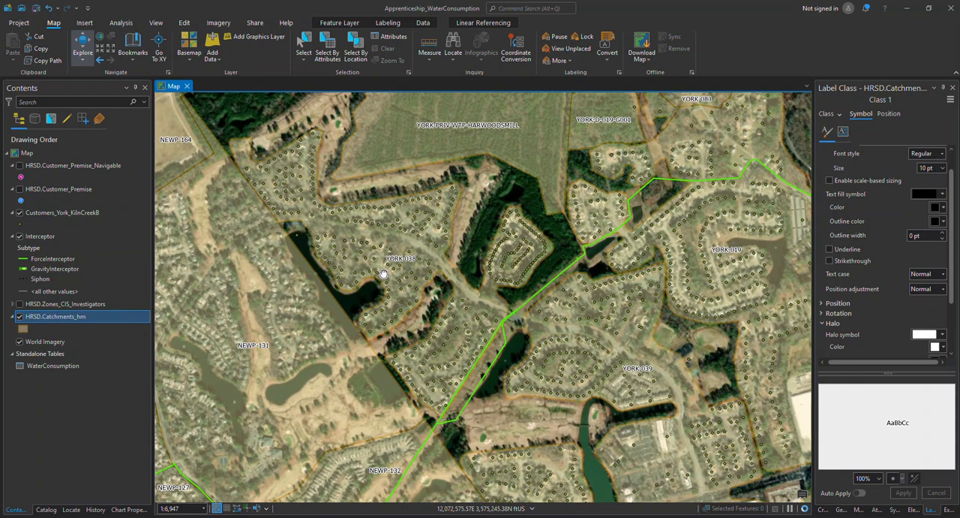
left_click_drag(382, 274, 464, 308)
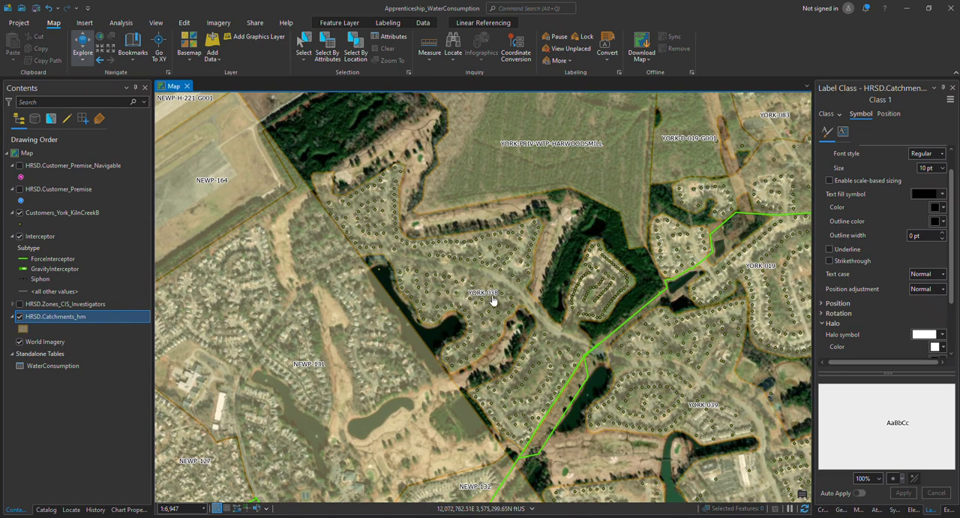
left_click(304, 47)
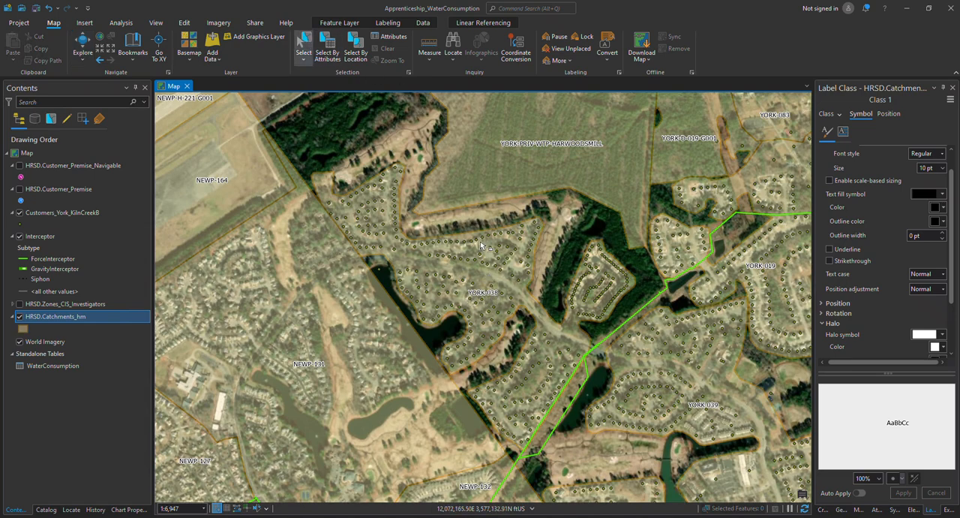
left_click(480, 276)
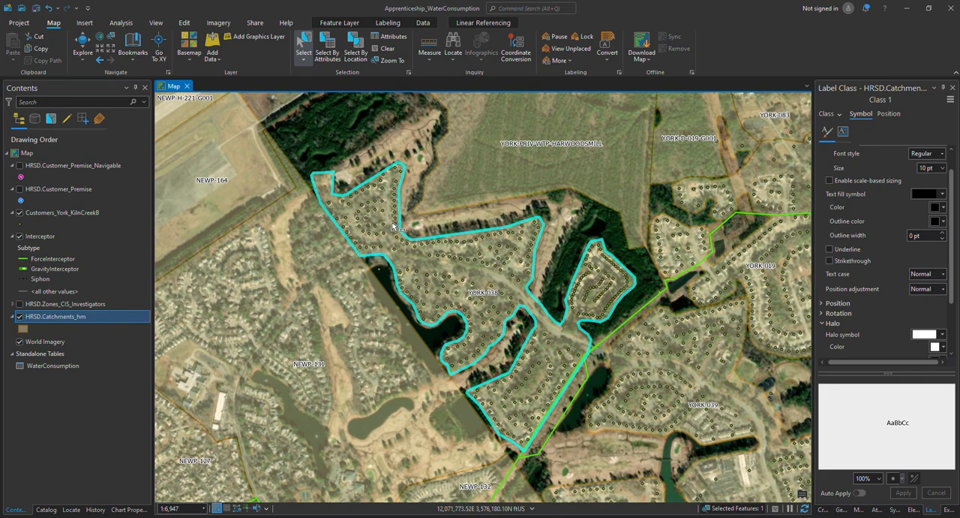
Select by location the Customers_York_KilnCreekB features that intersect the selected HRSD.Catchments_hm record, as a new selection
left_click(356, 54)
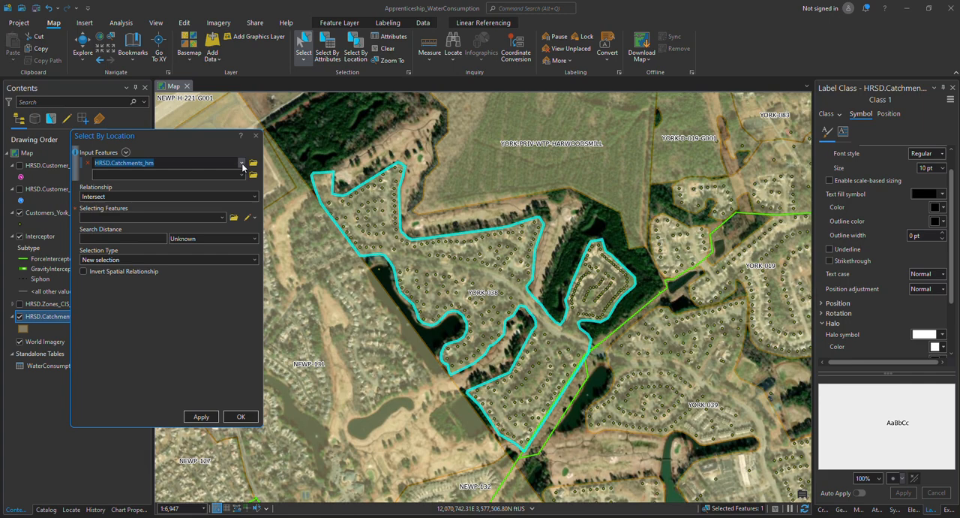
left_click(242, 163)
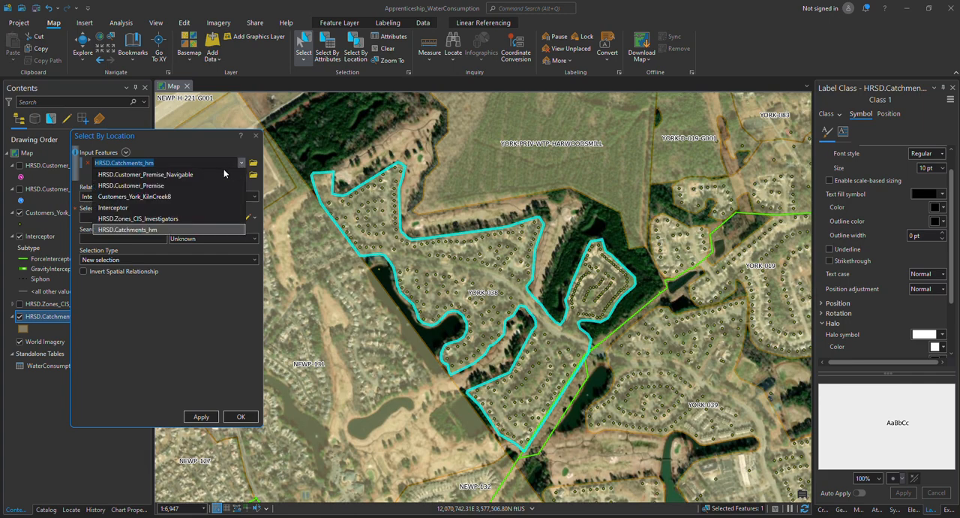
left_click(165, 196)
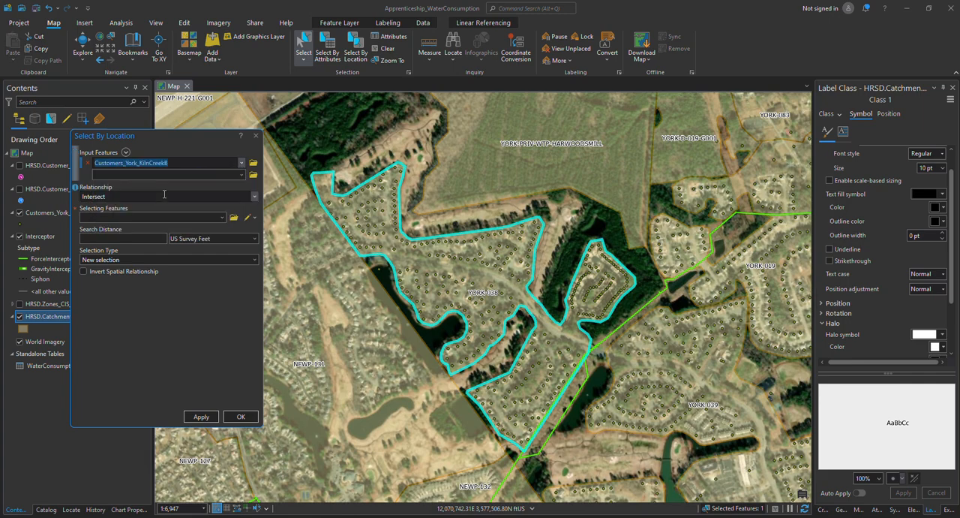
left_click(222, 218)
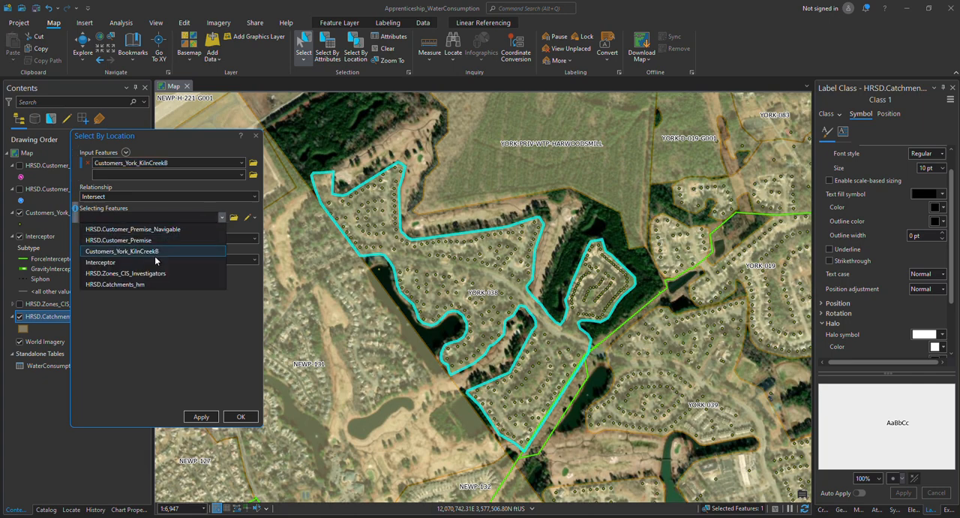
left_click(141, 284)
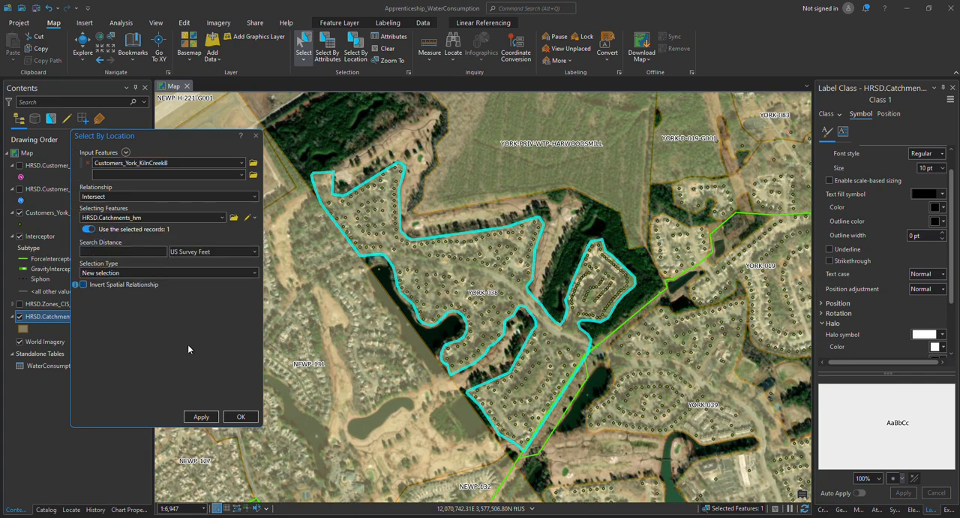
left_click(203, 416)
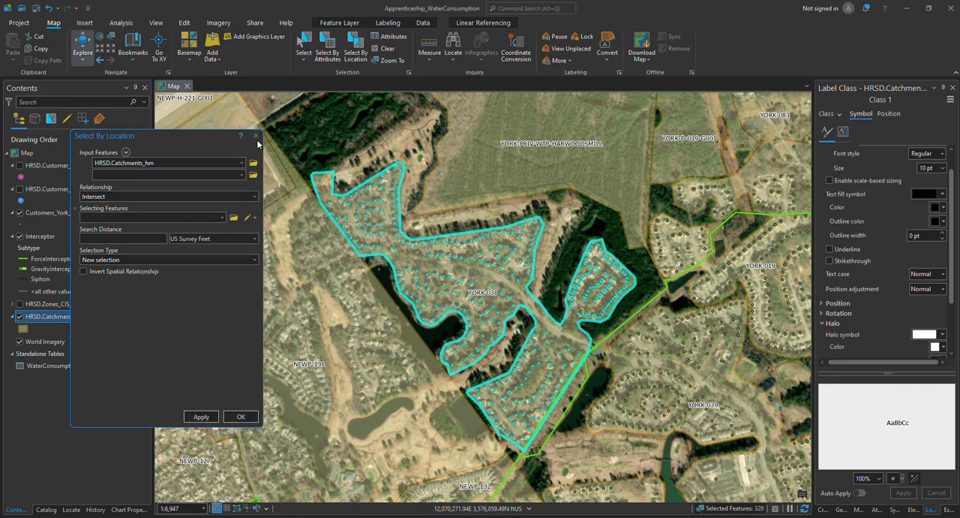
left_click(256, 136)
left_click(258, 141)
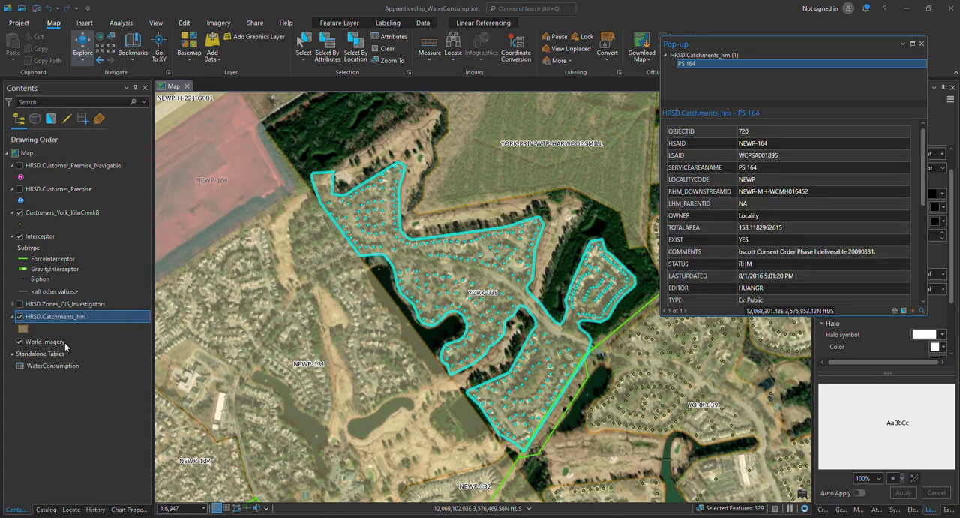
Open the Customers_York_KilnCreekB attribute table showing only the selected records, and dismiss the catchment pop-up
right_click(47, 214)
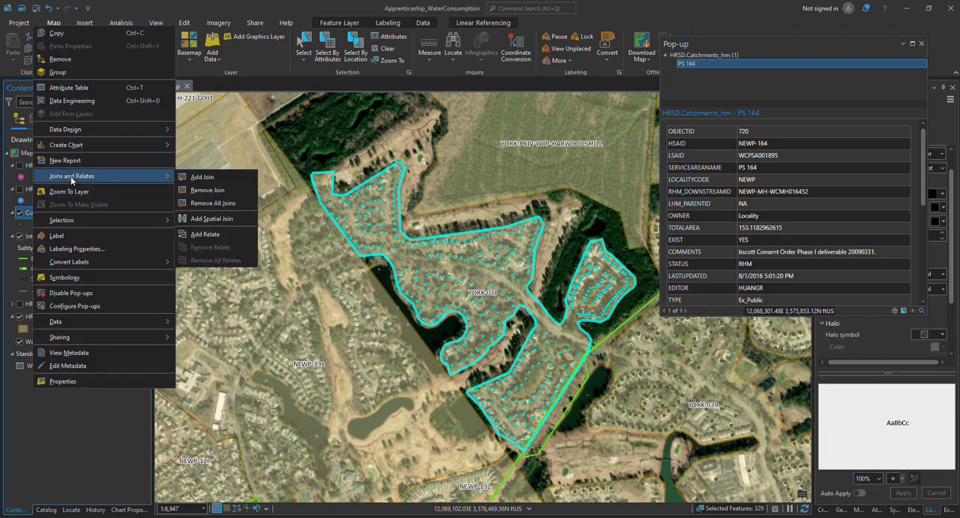
left_click(71, 88)
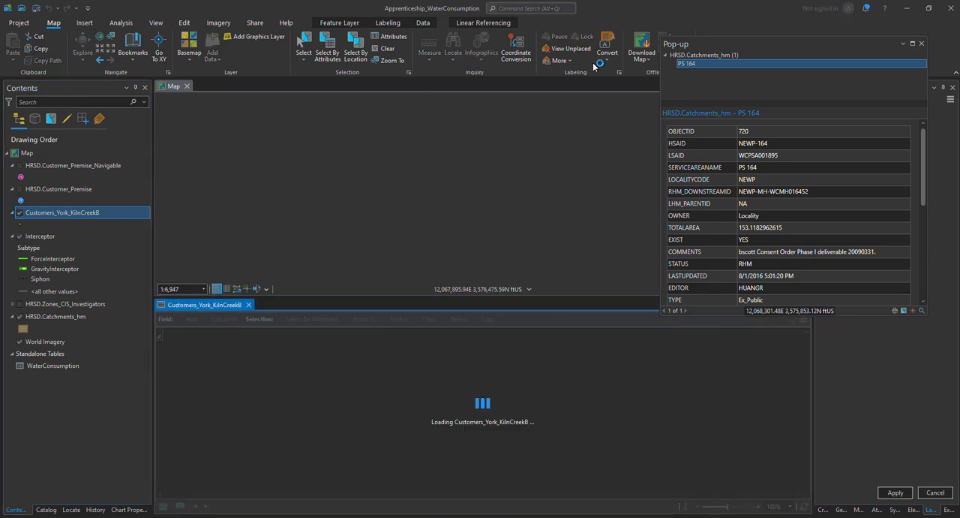
left_click(922, 45)
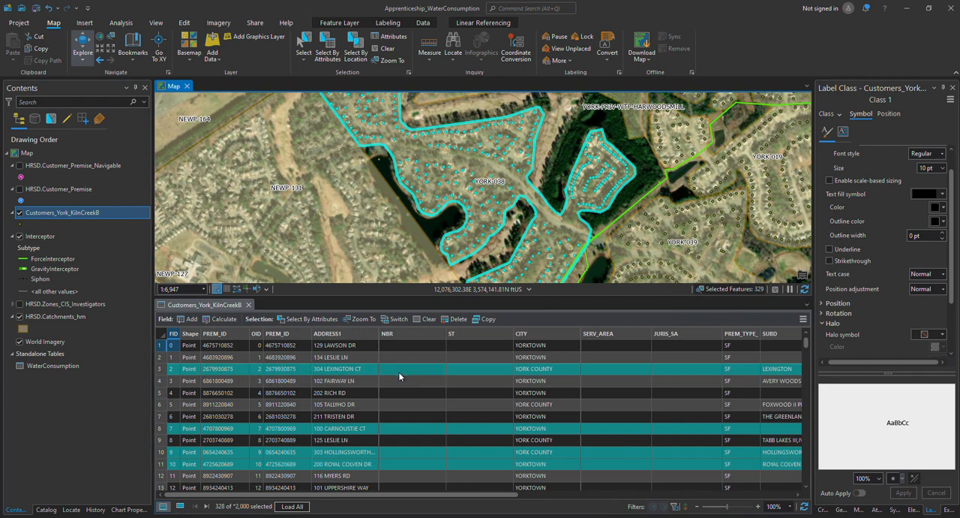
left_click(180, 508)
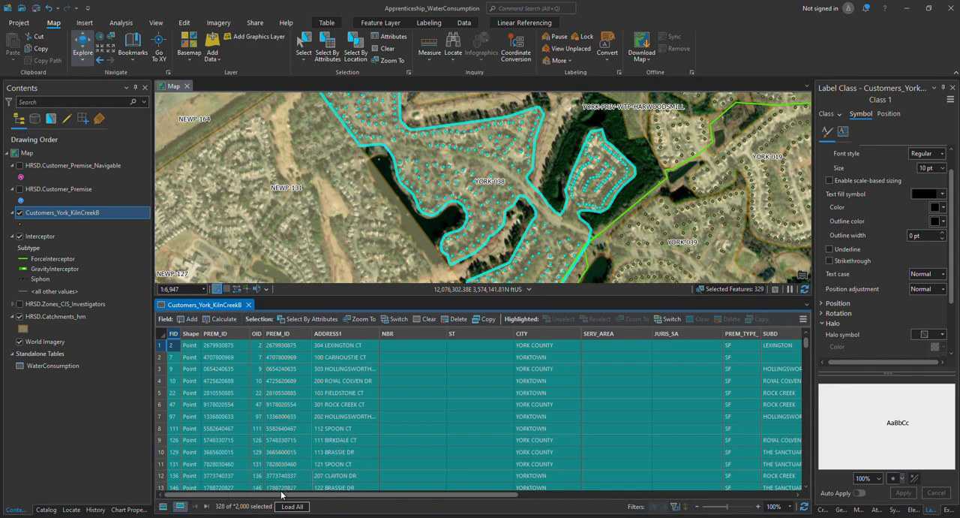
Visualize the statistics of the joined DAILY_GAL_ field for the selected customers
left_click_drag(280, 497, 519, 503)
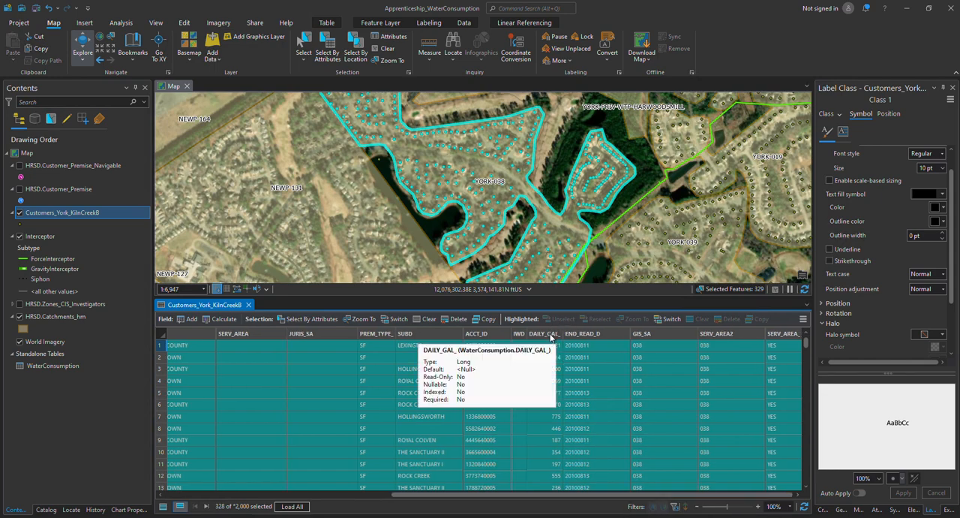
right_click(551, 338)
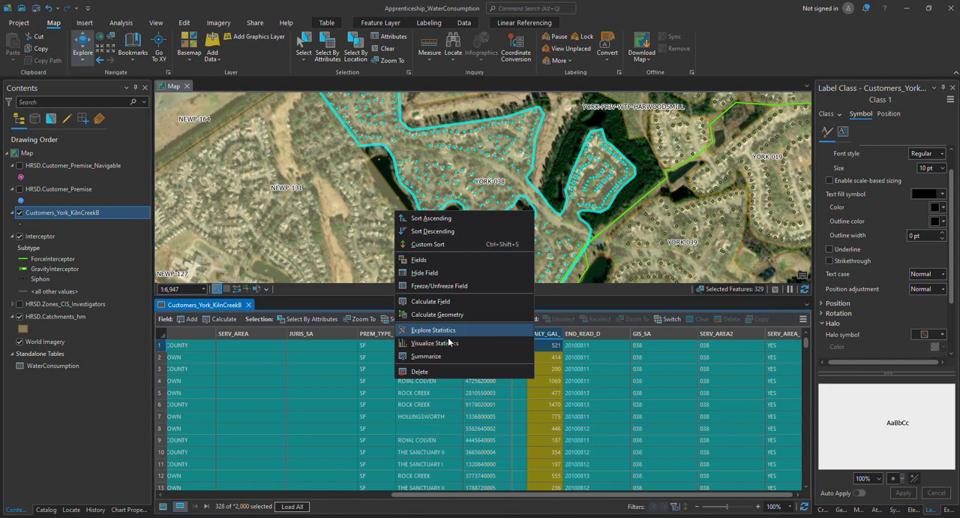
left_click(441, 343)
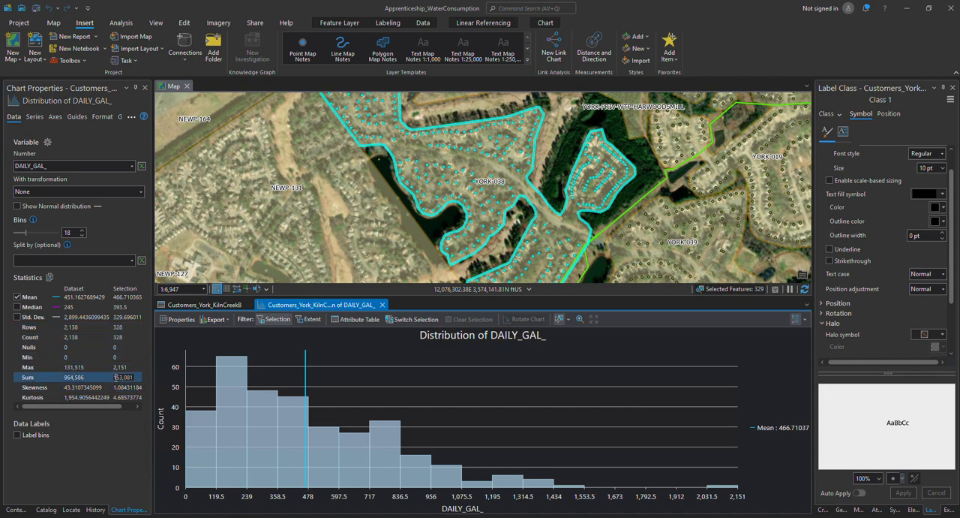
Highlight the Sum value in the selection's DAILY_GAL_ statistics to read the total daily consumption
left_click(116, 377)
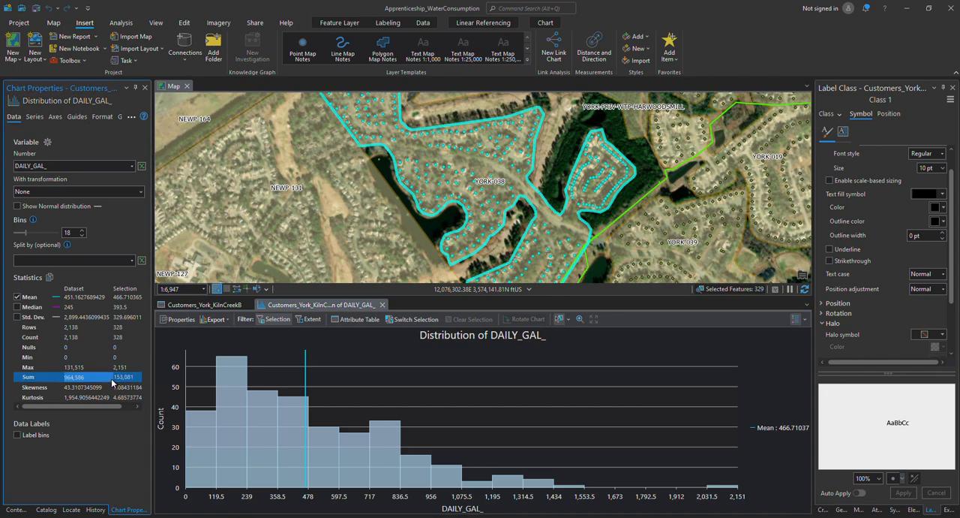
left_click(118, 378)
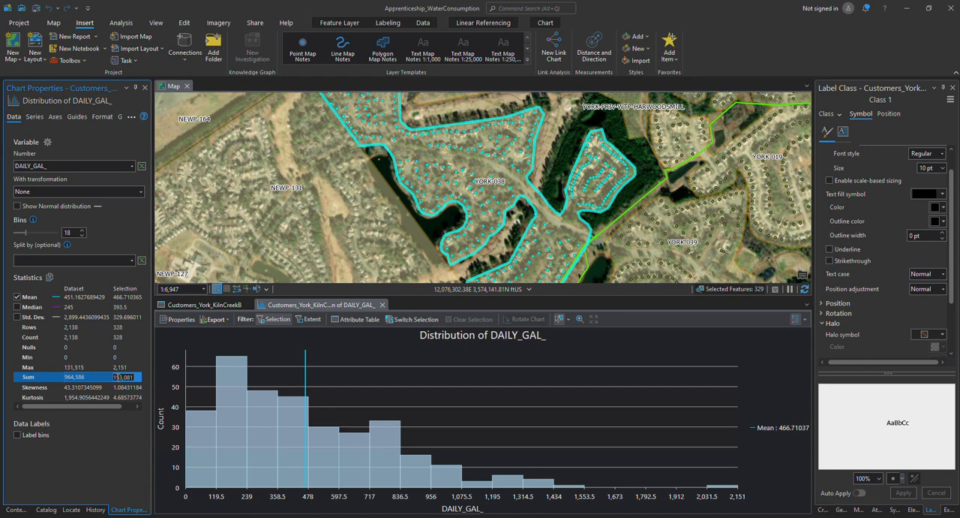
left_click(112, 377)
left_click(118, 379)
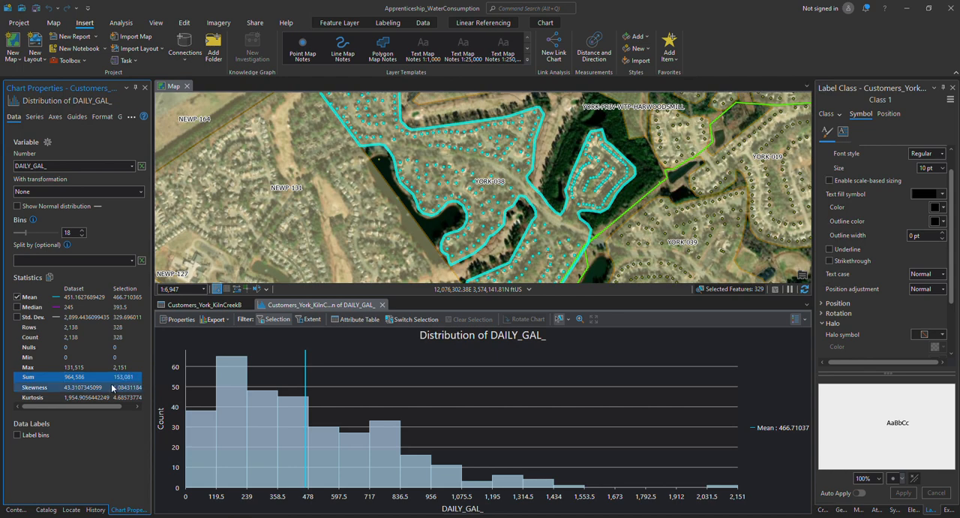
left_click(115, 377)
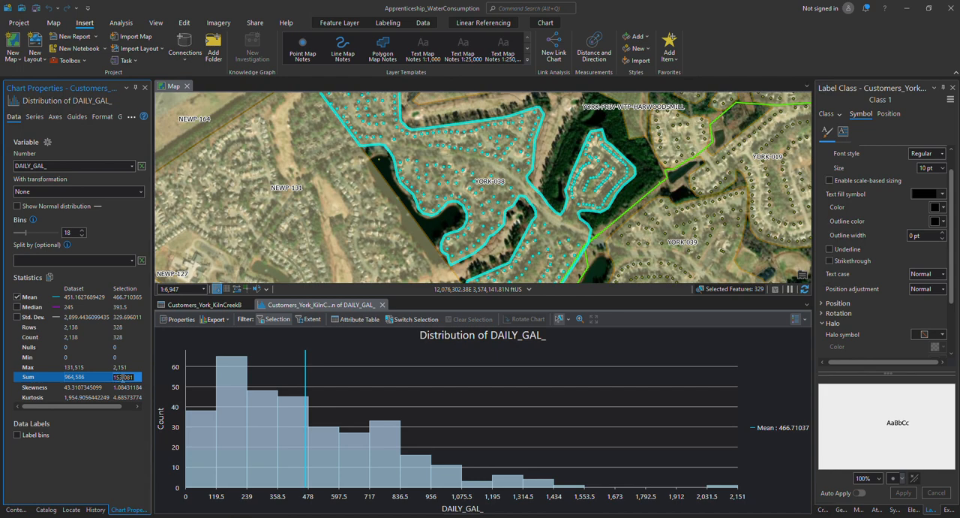